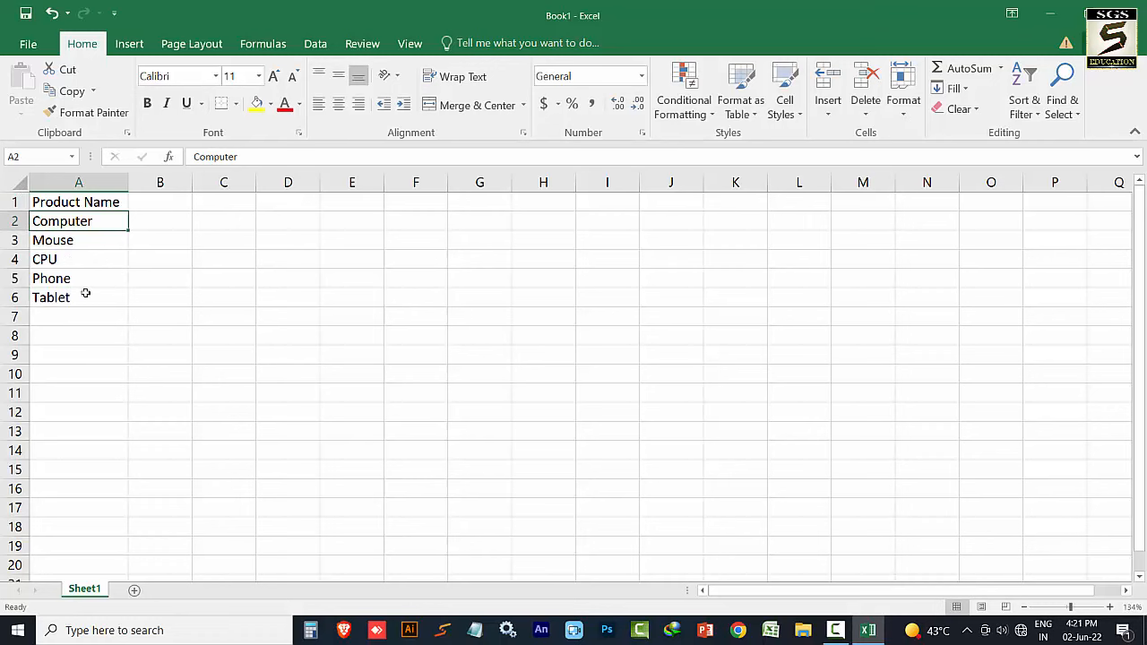
Step: Enter the rates 25000 for Computer, 500 for Mouse and 25000 for CPU in cells B2 to B4
double_click(164, 222)
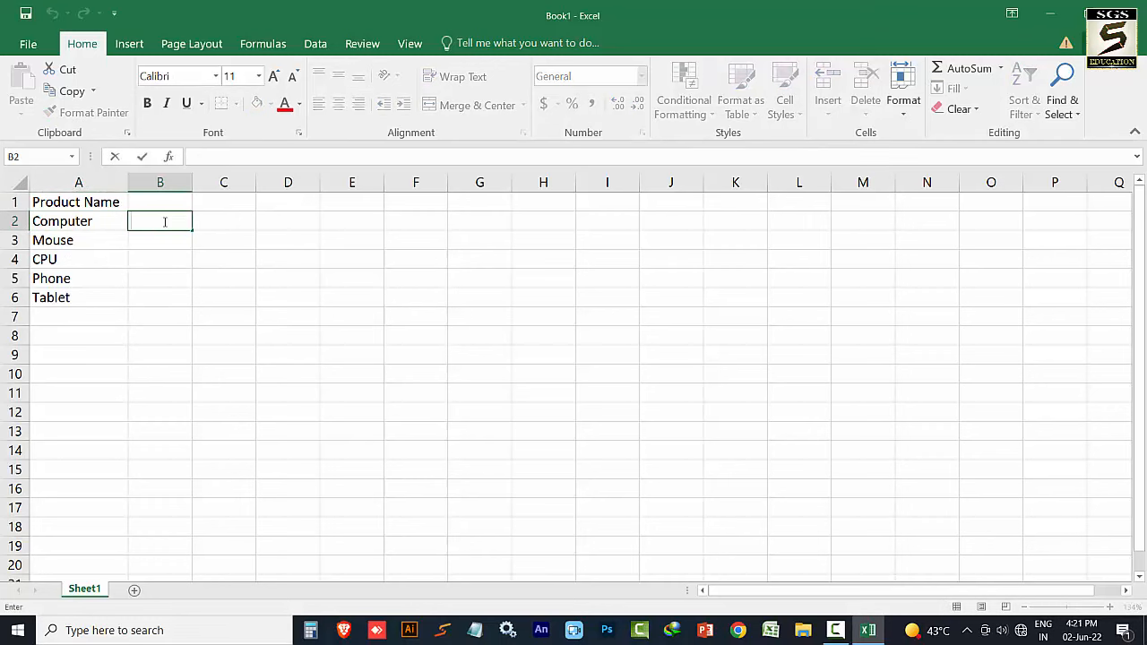
text(25000)
key(Return)
double_click(154, 239)
text(500)
key(Return)
double_click(161, 259)
text(25000)
key(Return)
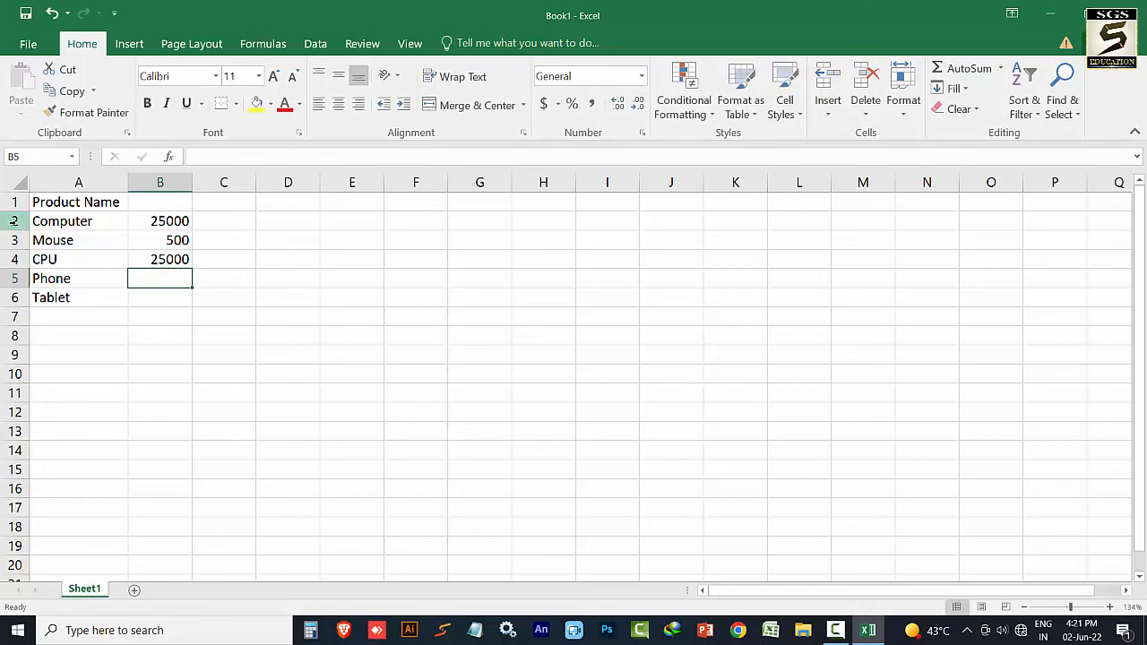
Step: Enter the rates 10000 for Phone and 7500 for Tablet in cells B5 and B6
double_click(157, 278)
text(10000)
key(Return)
text(7500)
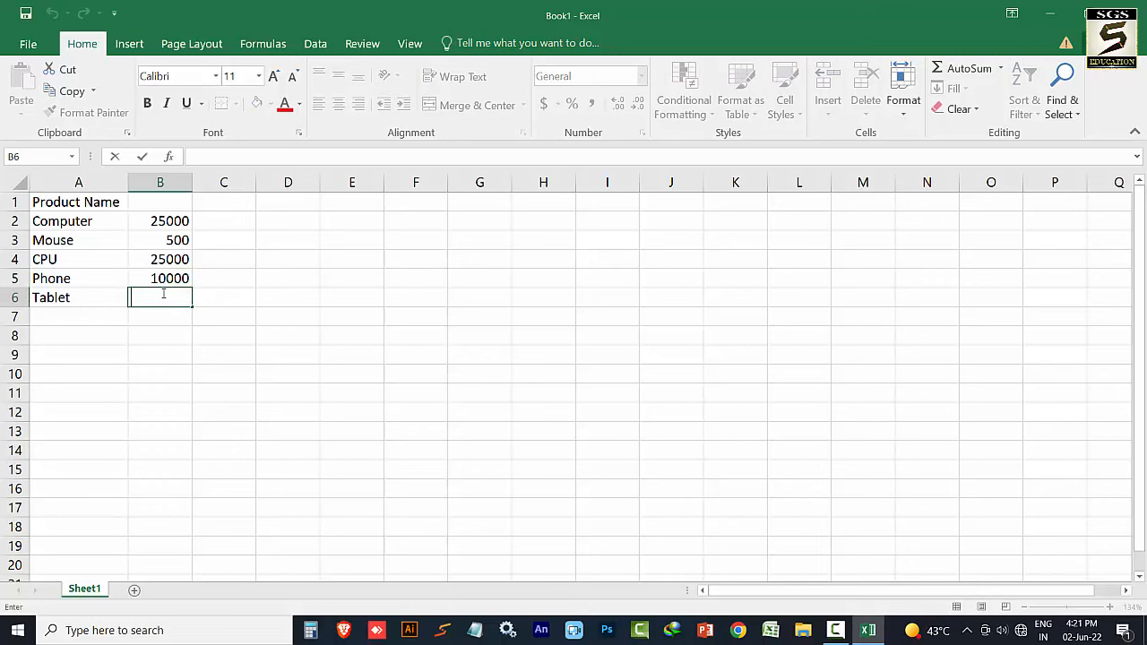
key(Return)
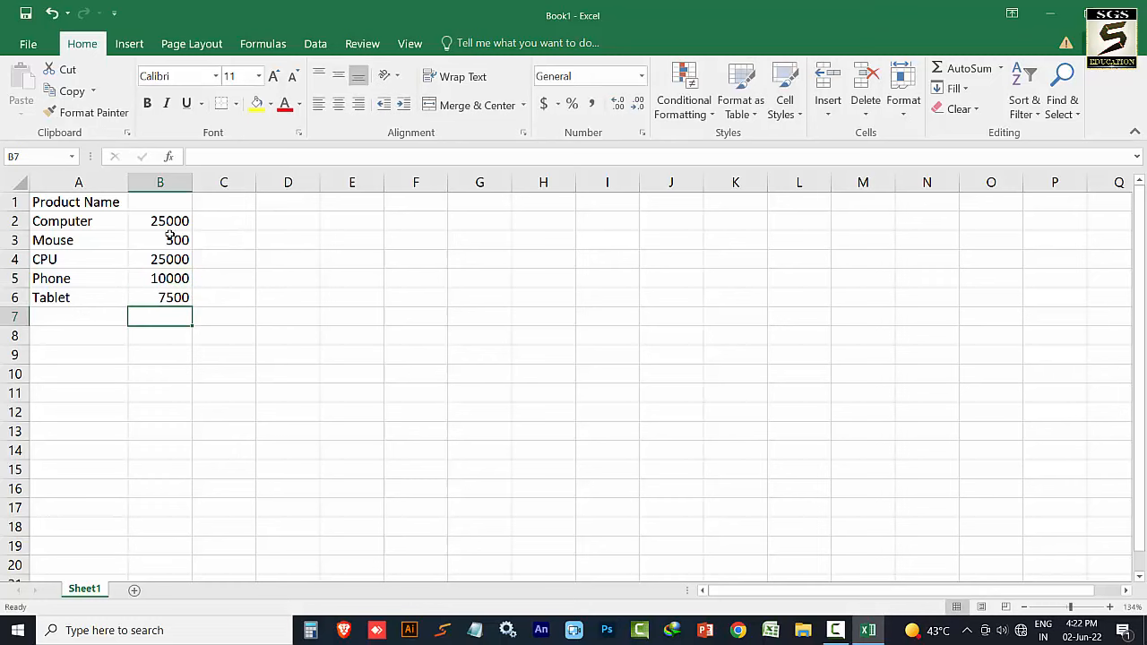
Step: Add 25000, 500, 25000, 10000 and 7500 in the Windows Calculator, and close it
click(310, 630)
text(25)
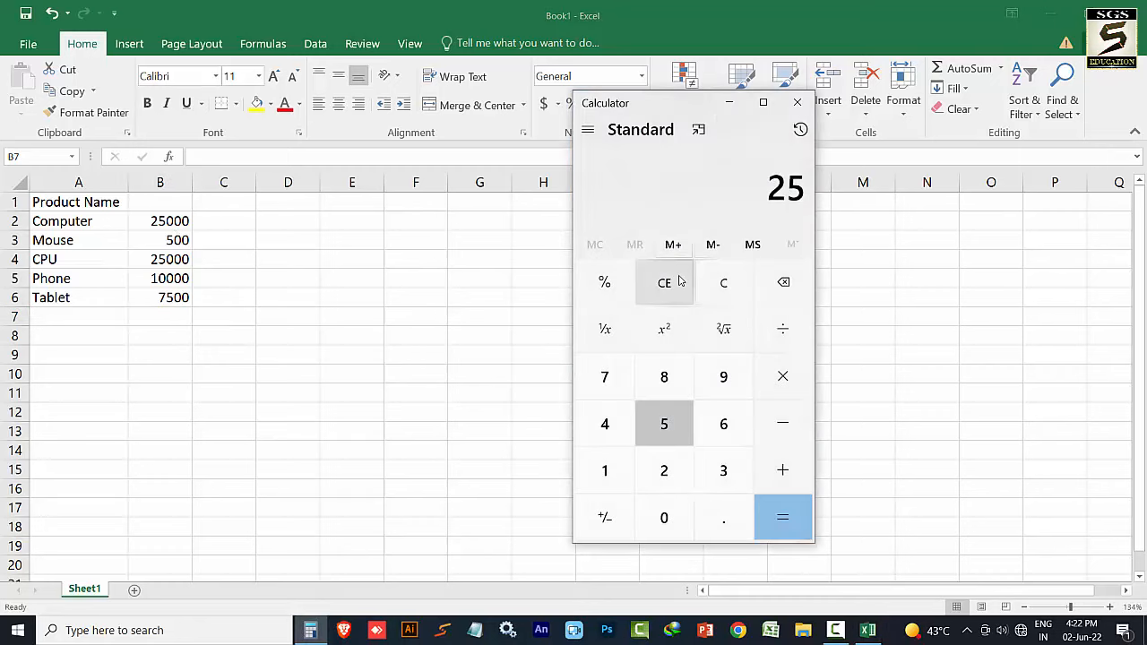
text(000+500+54)
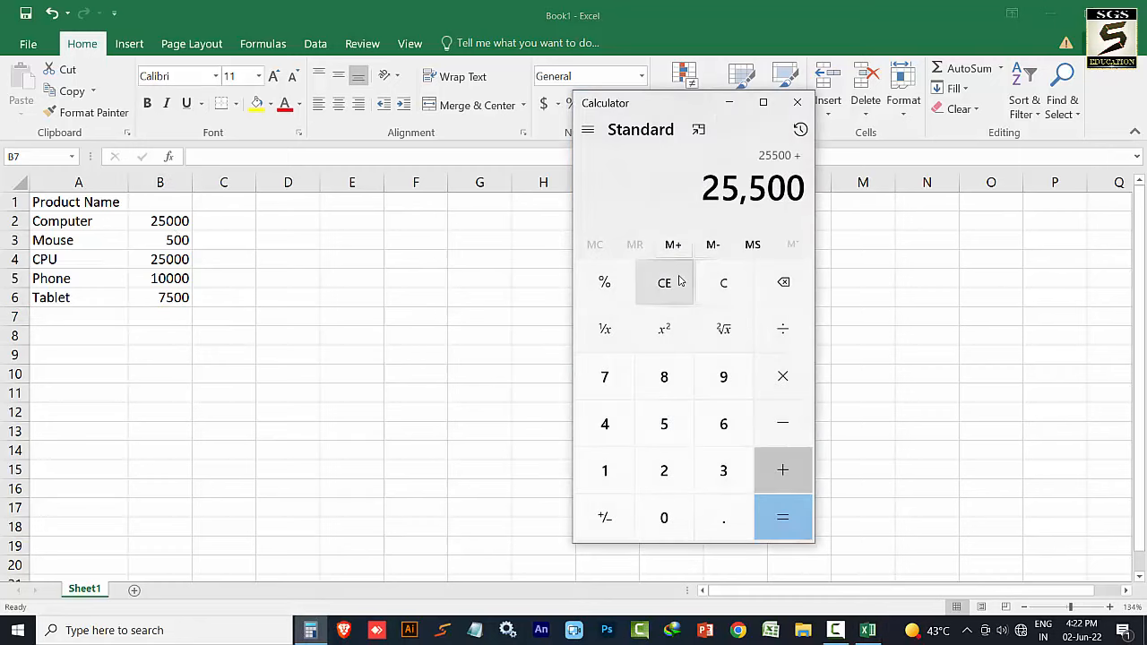
key(BackSpace)
key(BackSpace)
text(25)
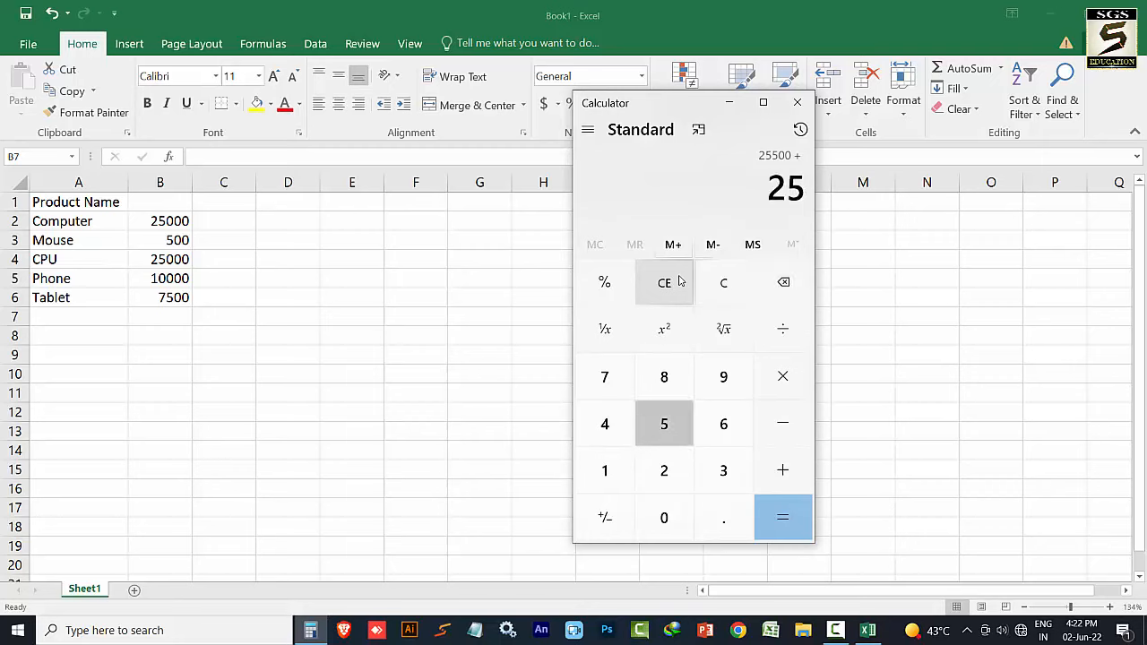
text(000+10000+75)
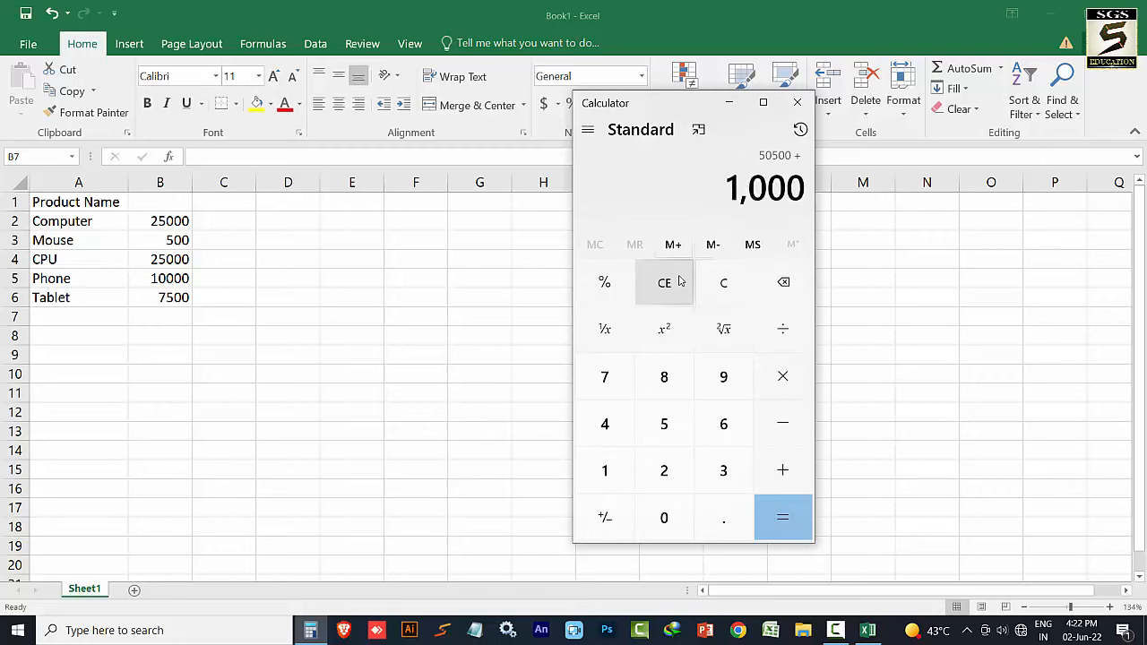
text(00=)
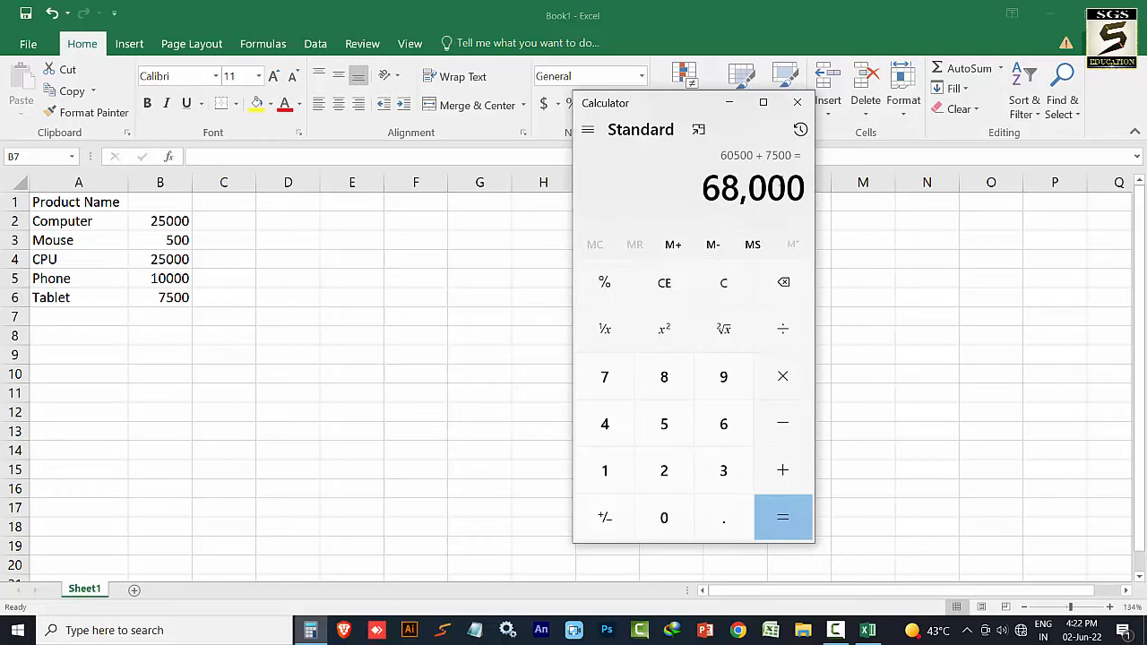
click(796, 103)
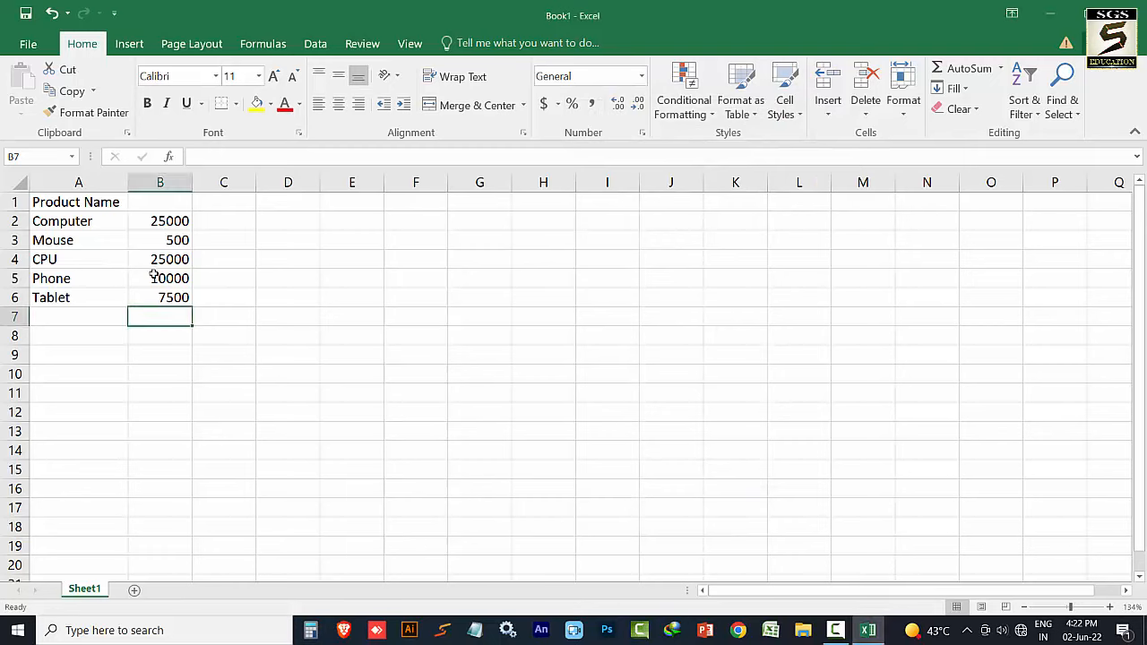
Step: Enter the label "Total" in cell A7 below the product names
click(129, 297)
click(161, 314)
double_click(82, 320)
text(Ttoa)
text(l)
key(BackSpace)
key(BackSpace)
key(BackSpace)
text(ota)
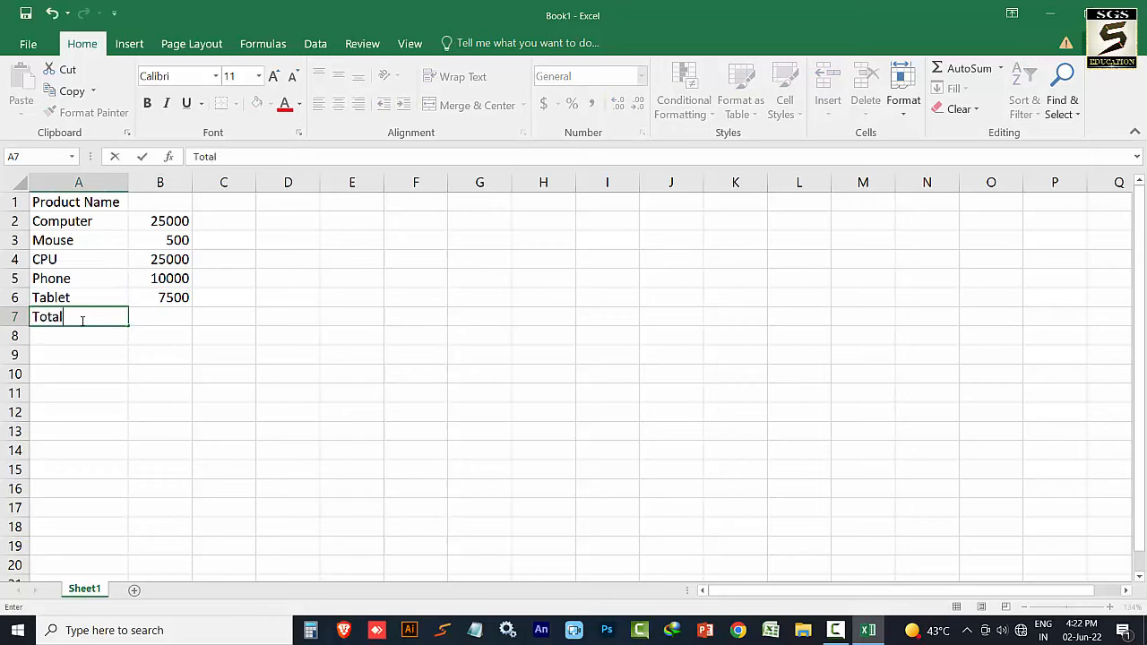
text(l)
click(102, 334)
Step: Enter the column heading "Rate" in cell B1 beside Product Name
click(97, 201)
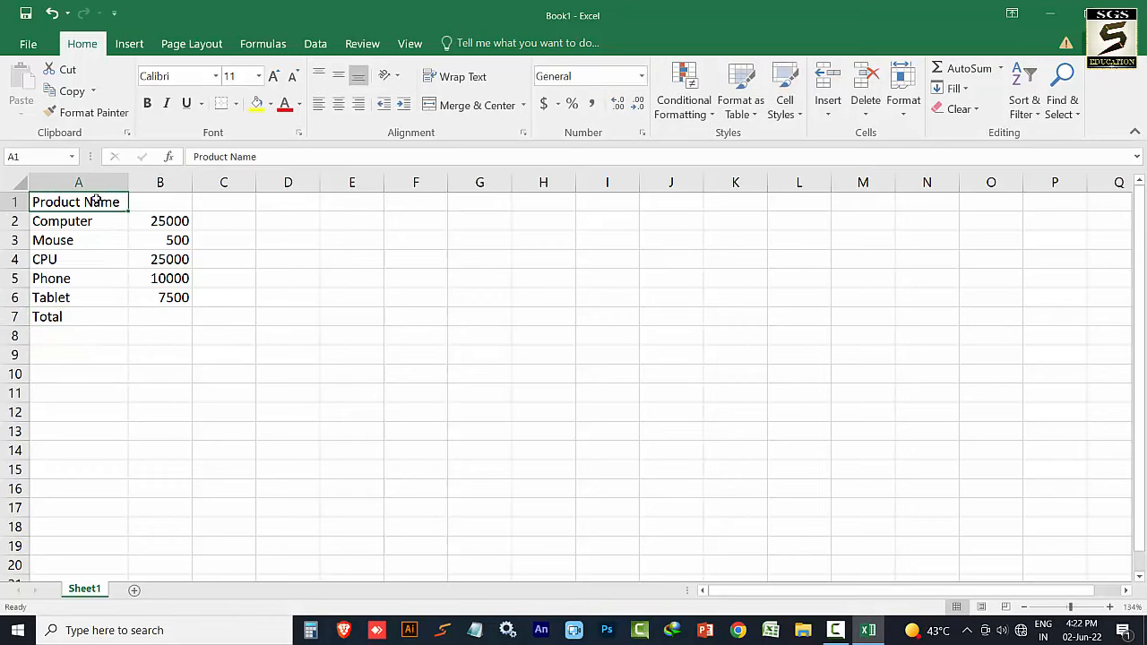
double_click(158, 202)
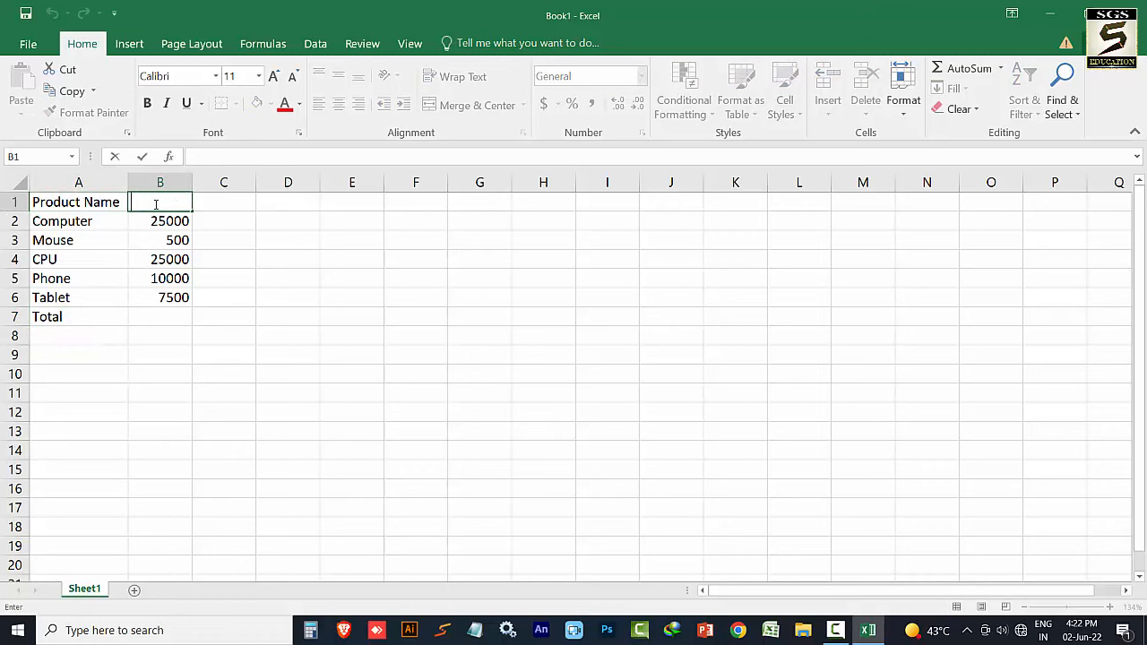
text(Rate)
click(70, 206)
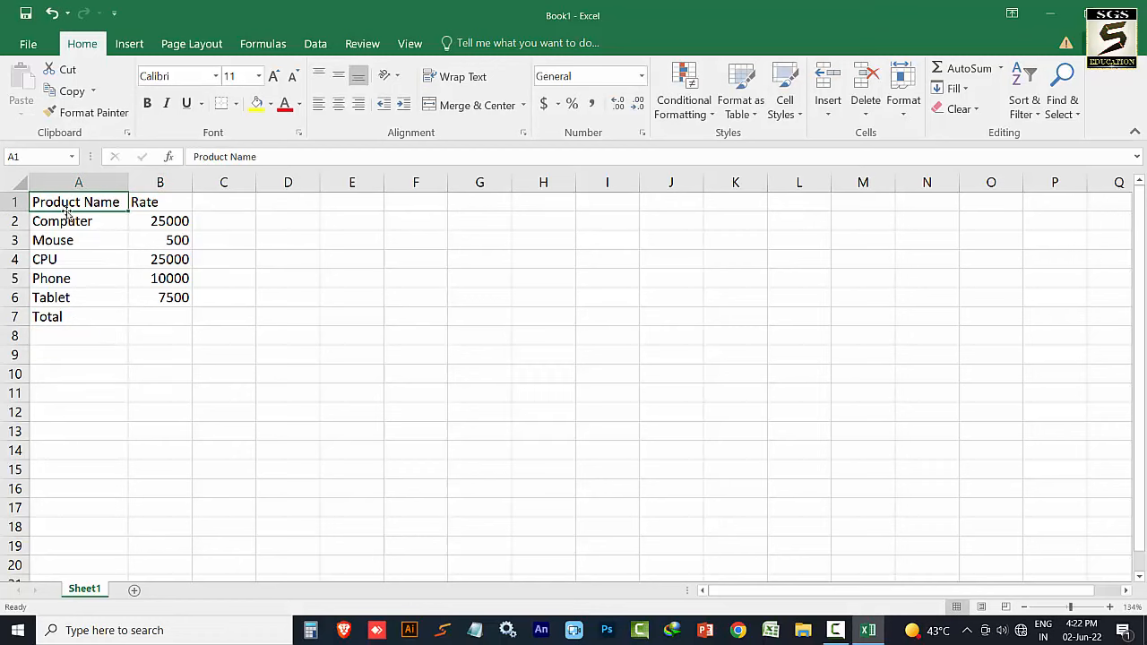
drag(74, 220, 77, 299)
drag(141, 223, 135, 298)
click(45, 319)
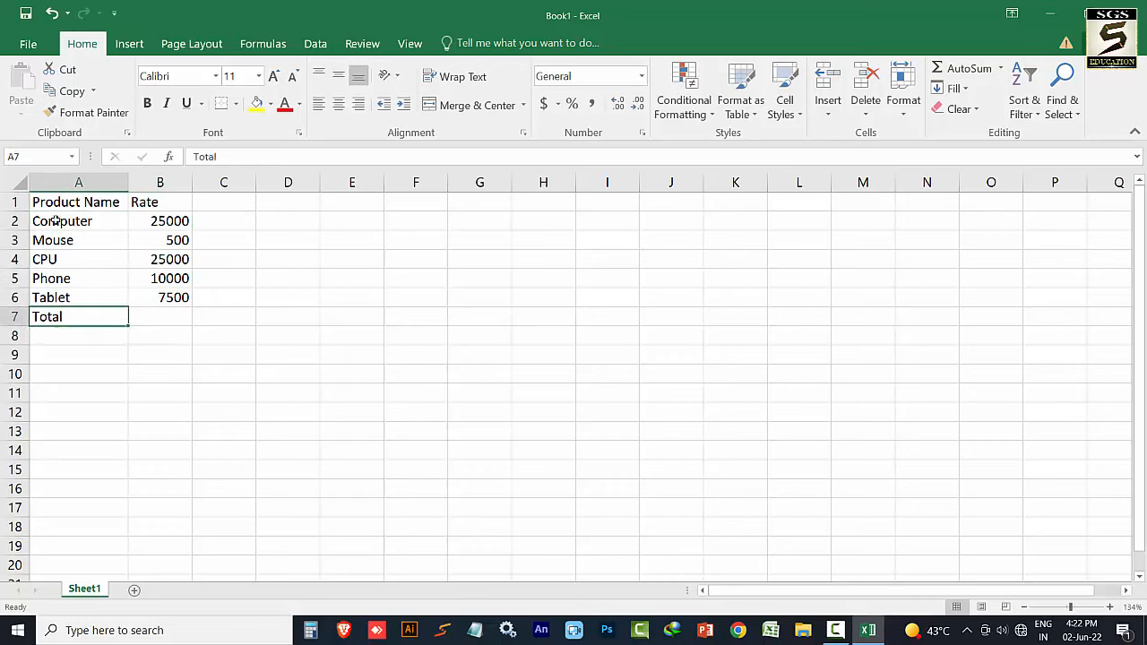
Step: Make the headings in A1:B1 bold, without italics
click(79, 205)
drag(79, 205, 161, 205)
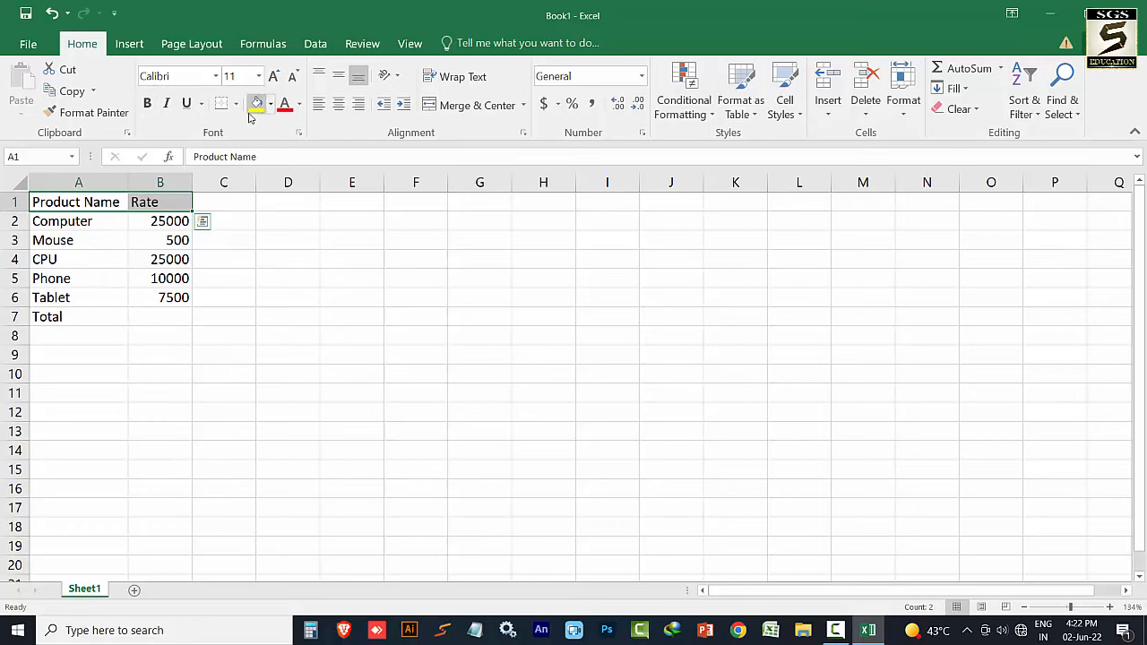
click(149, 104)
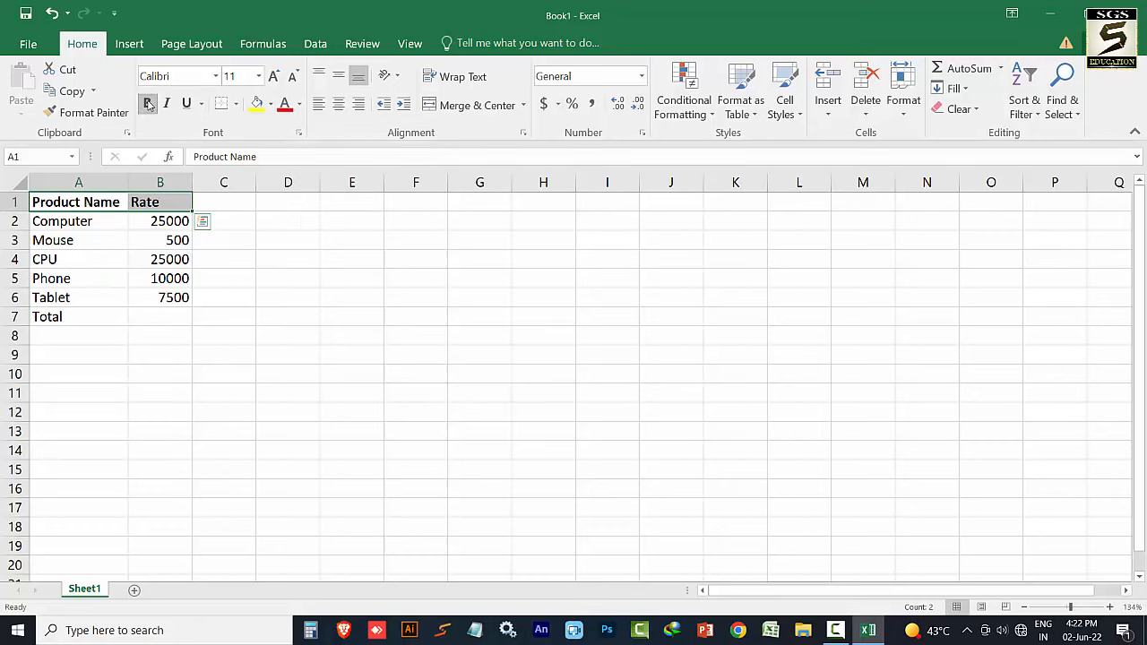
click(167, 104)
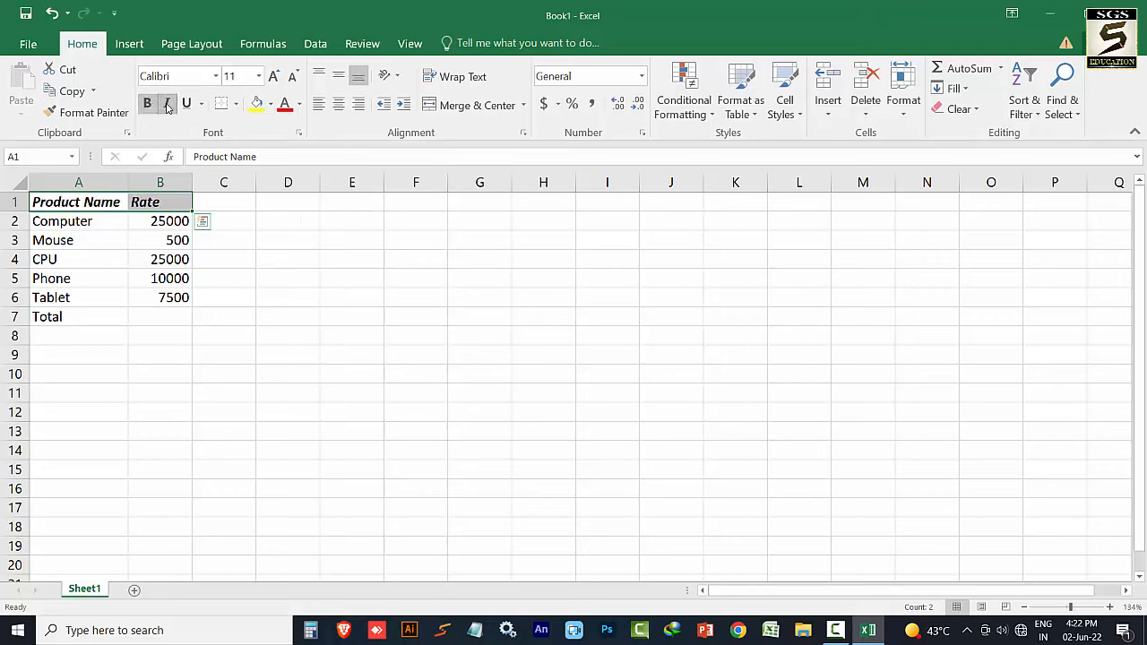
click(167, 104)
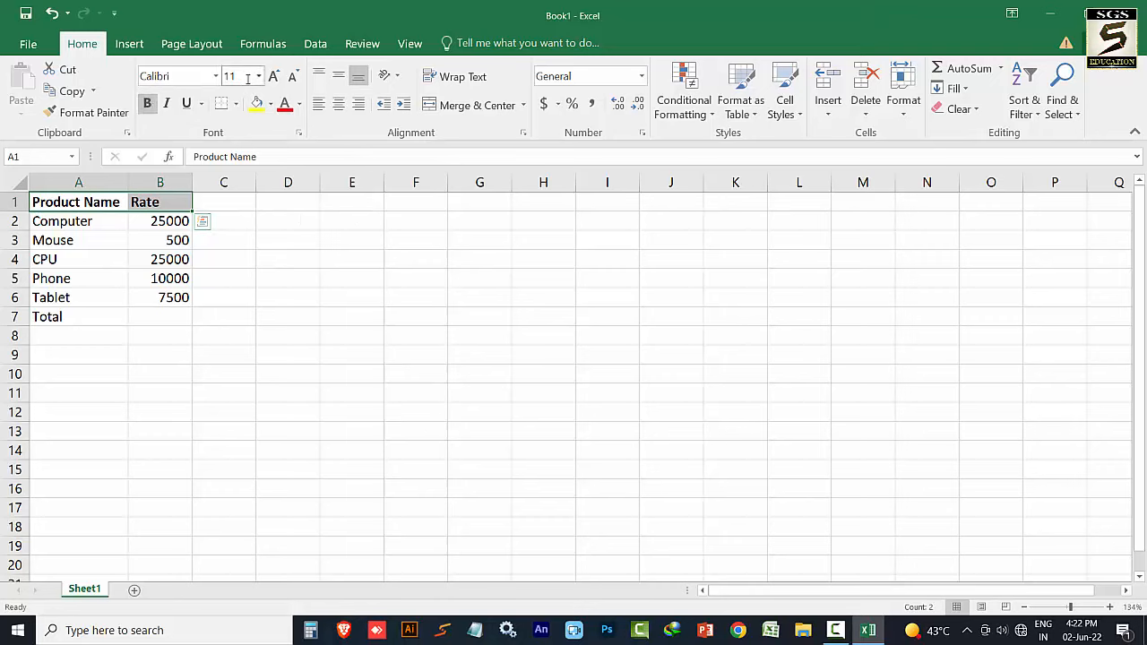
Step: Set the font size of the headings in A1:B1 to 20, keeping the Calibri font
click(230, 77)
click(259, 76)
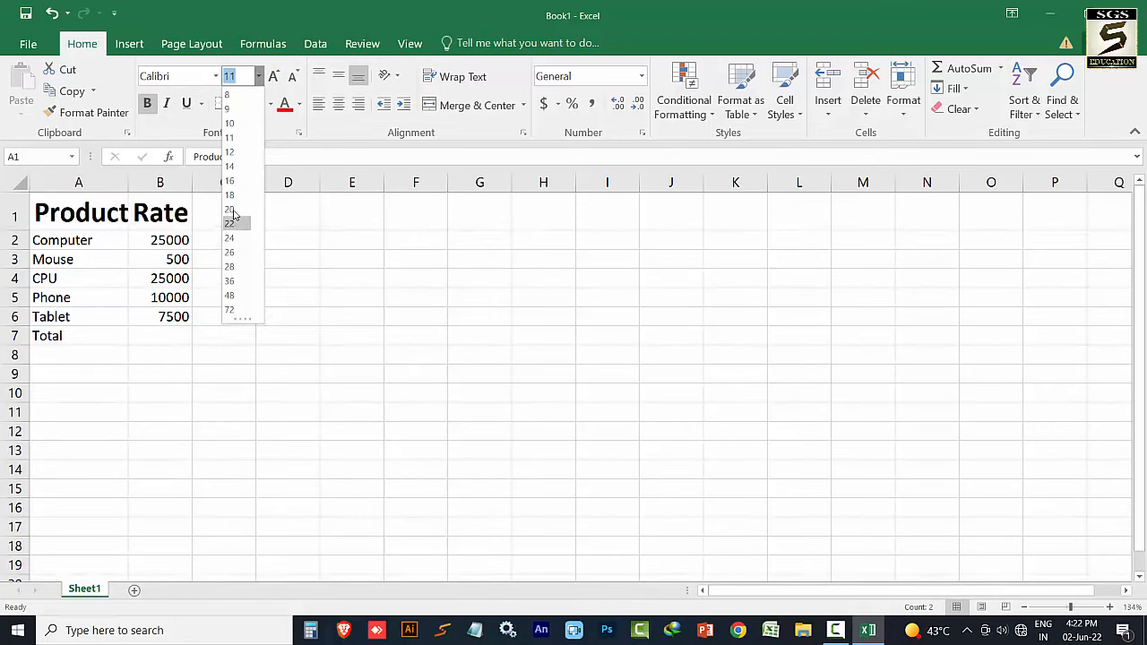
click(230, 210)
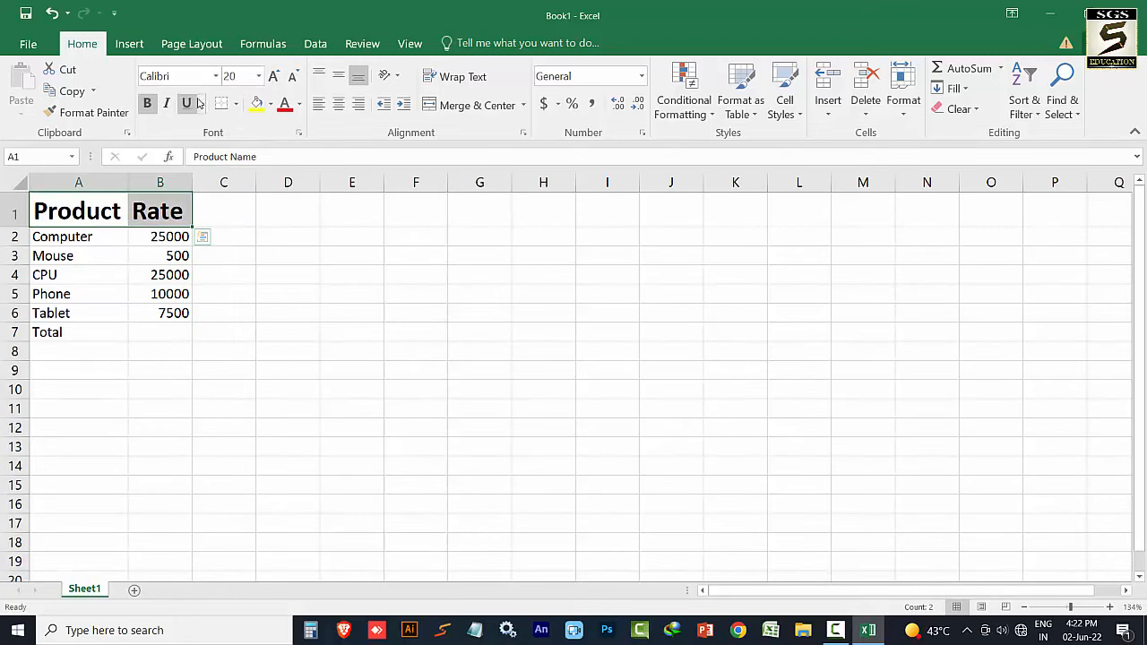
click(214, 77)
click(214, 78)
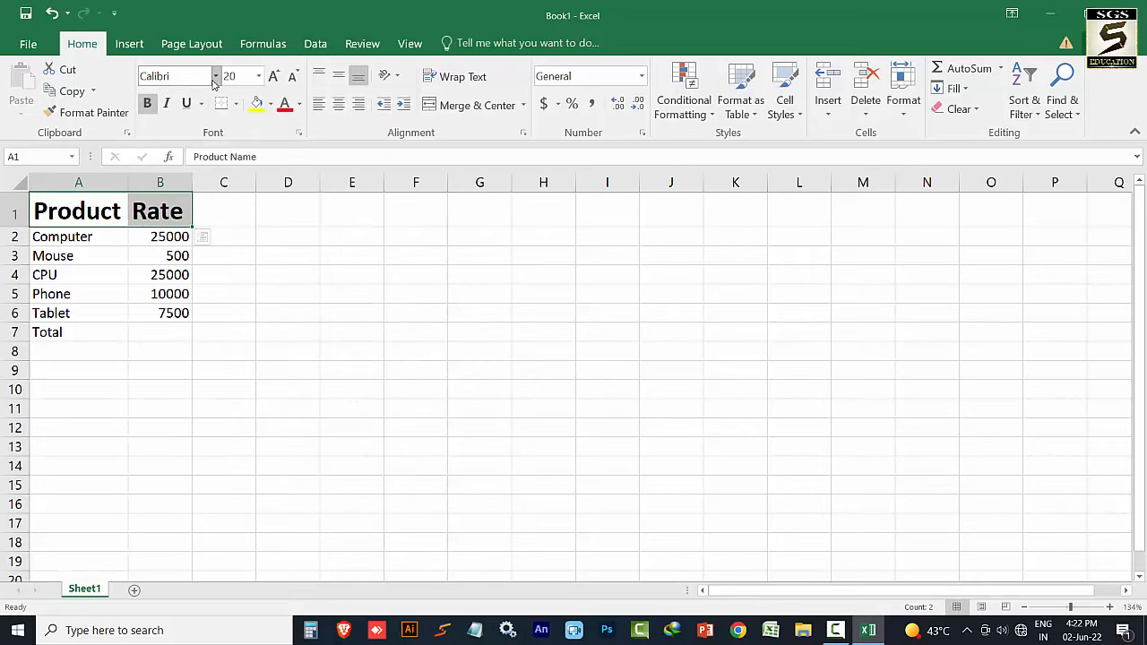
Step: Fill the heading cells A1:B1 with yellow
click(269, 105)
click(270, 105)
click(259, 105)
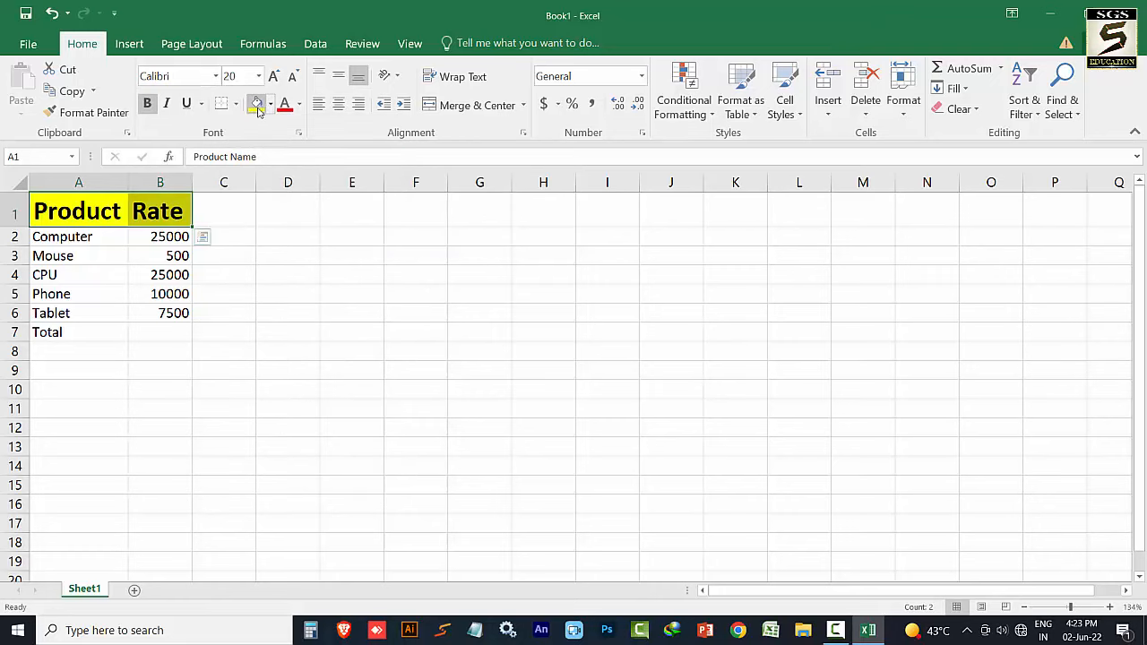
click(269, 104)
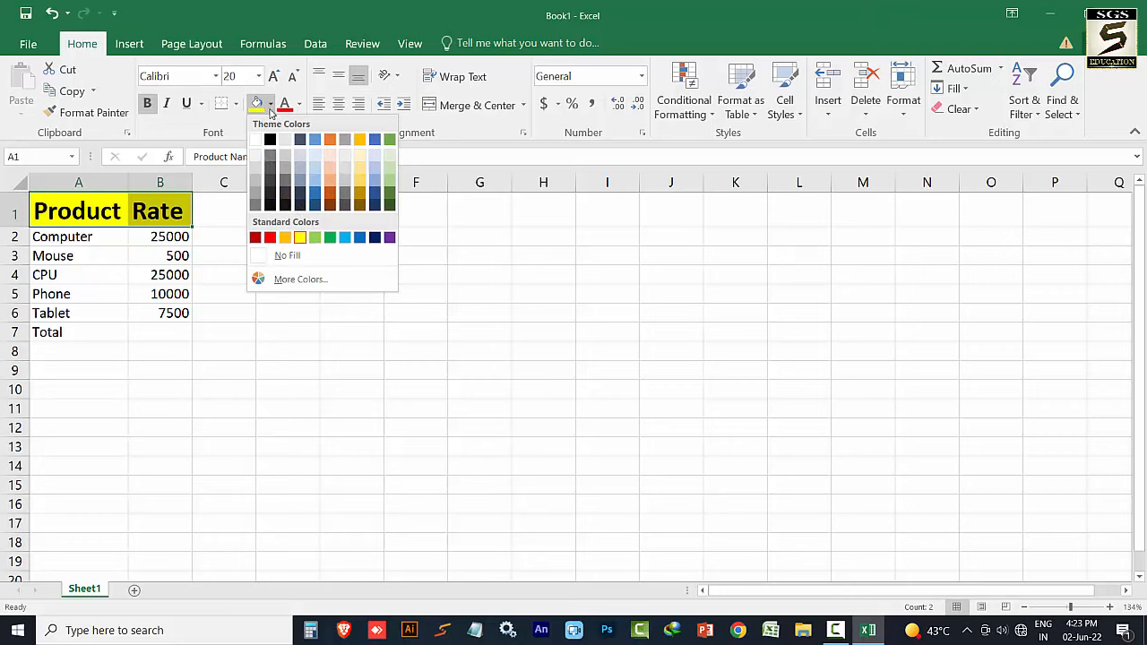
click(271, 106)
Step: Try dark blue and blue as the font color of the A1:B1 headings, and set it back to black
click(299, 104)
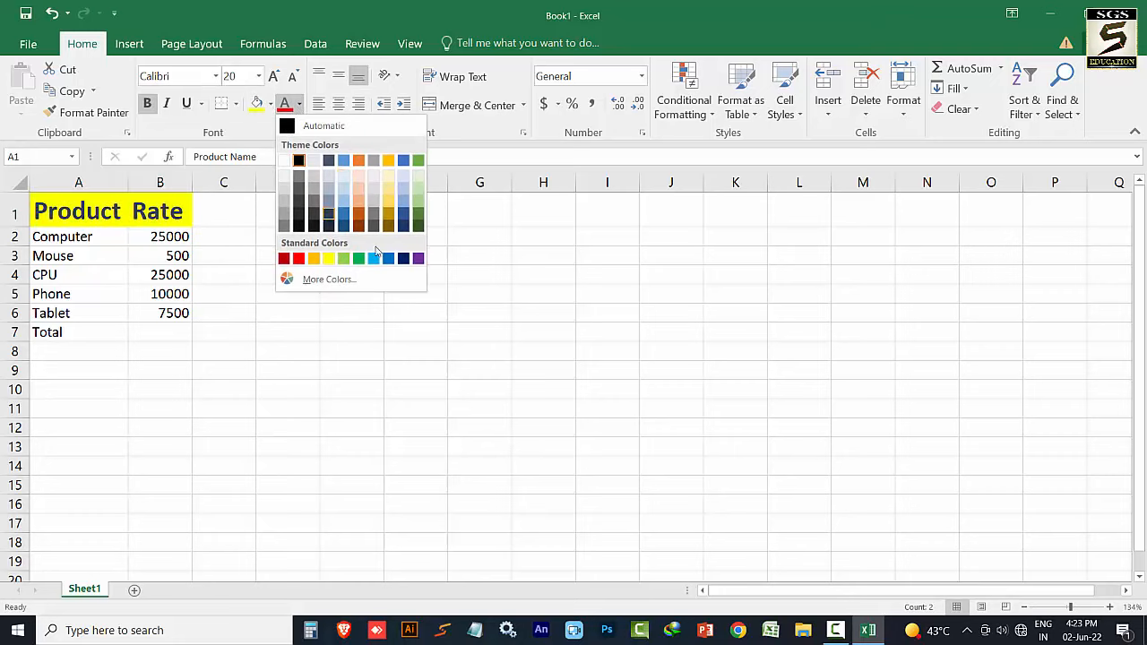
click(403, 259)
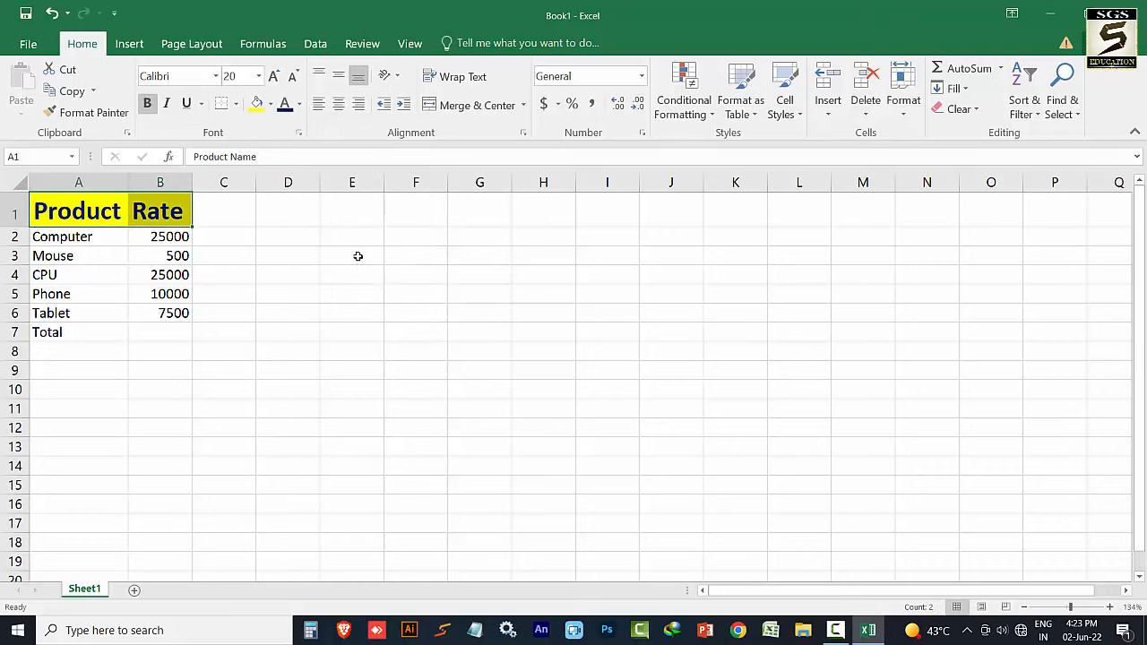
click(155, 217)
drag(155, 216, 82, 218)
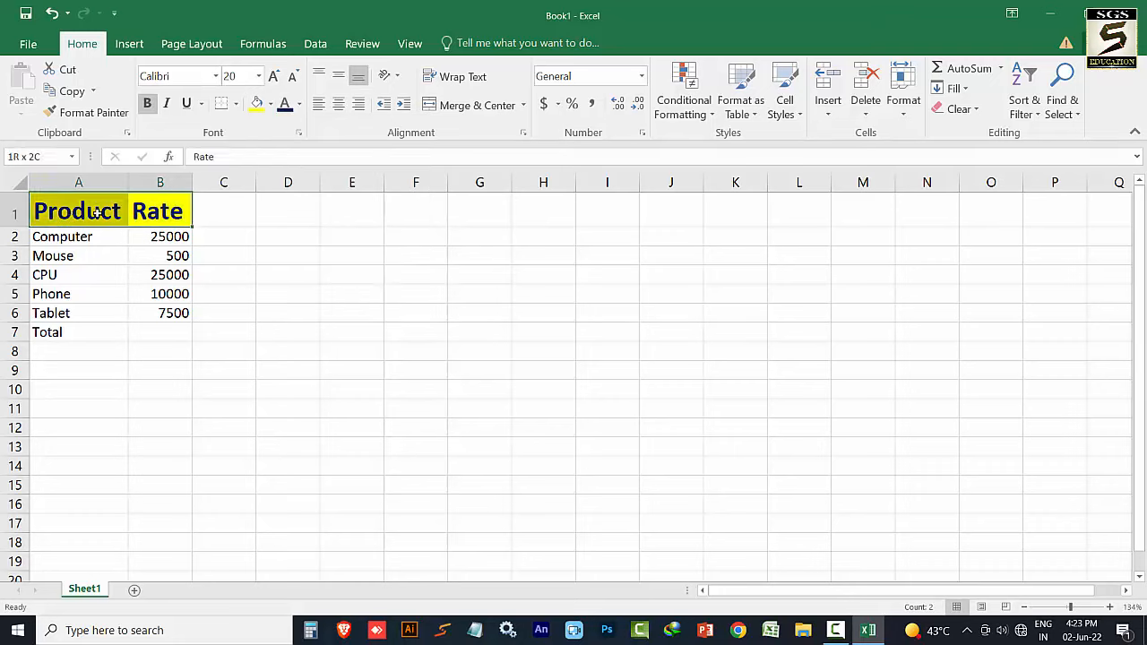
click(299, 105)
click(387, 259)
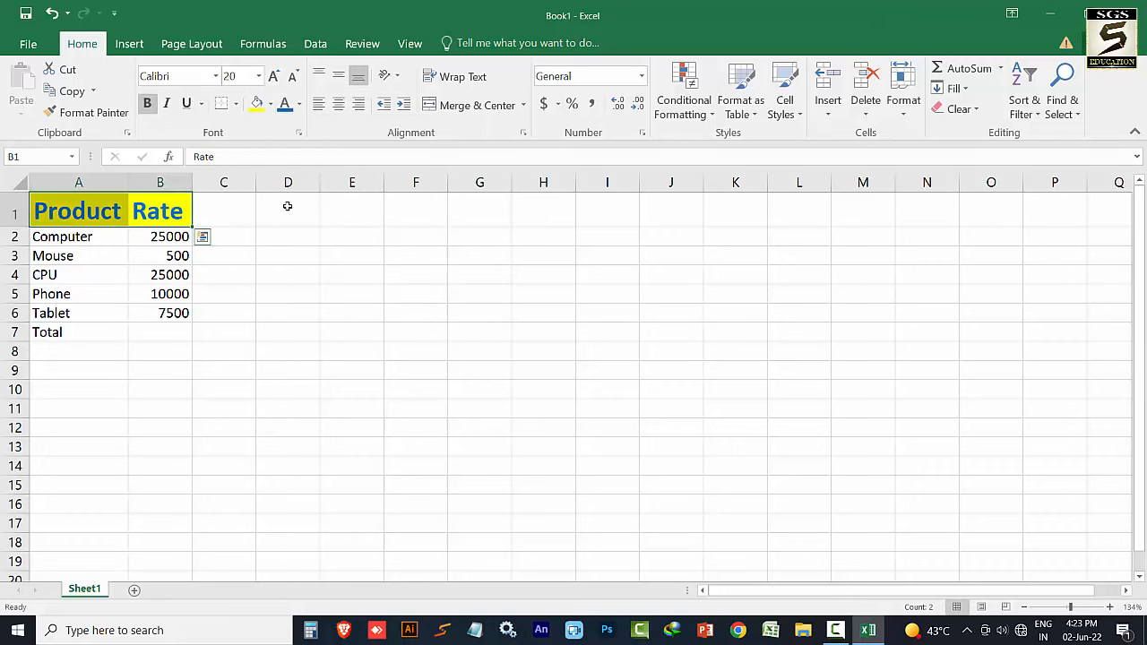
click(300, 106)
click(298, 160)
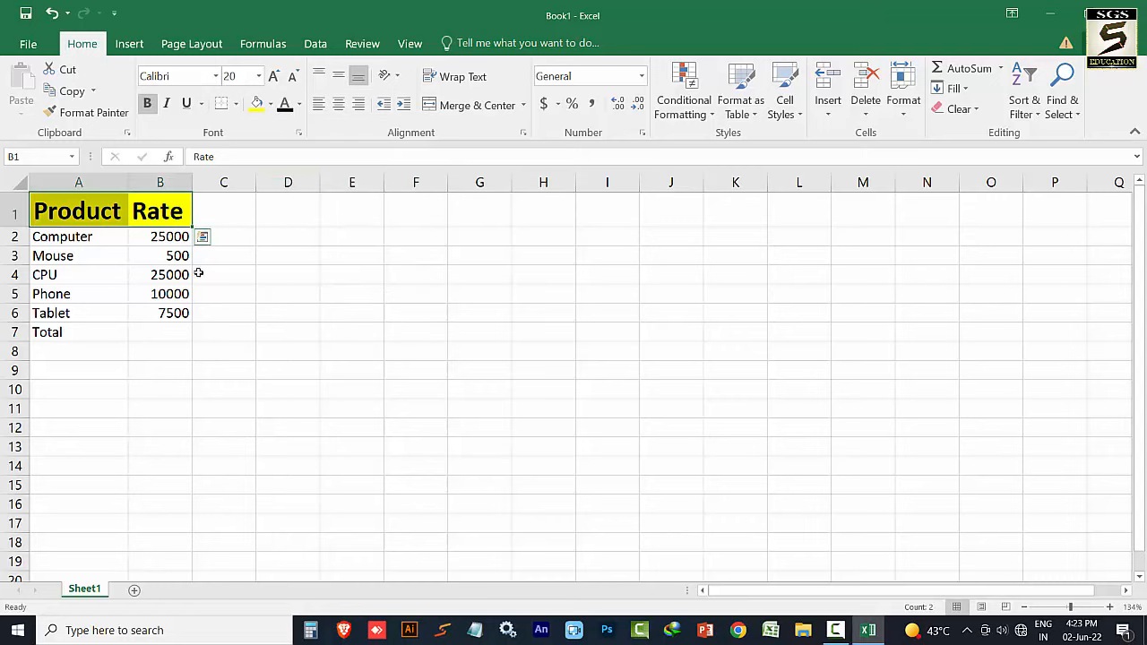
Step: Make the "Total" label in cell A7 bold
click(123, 319)
click(86, 328)
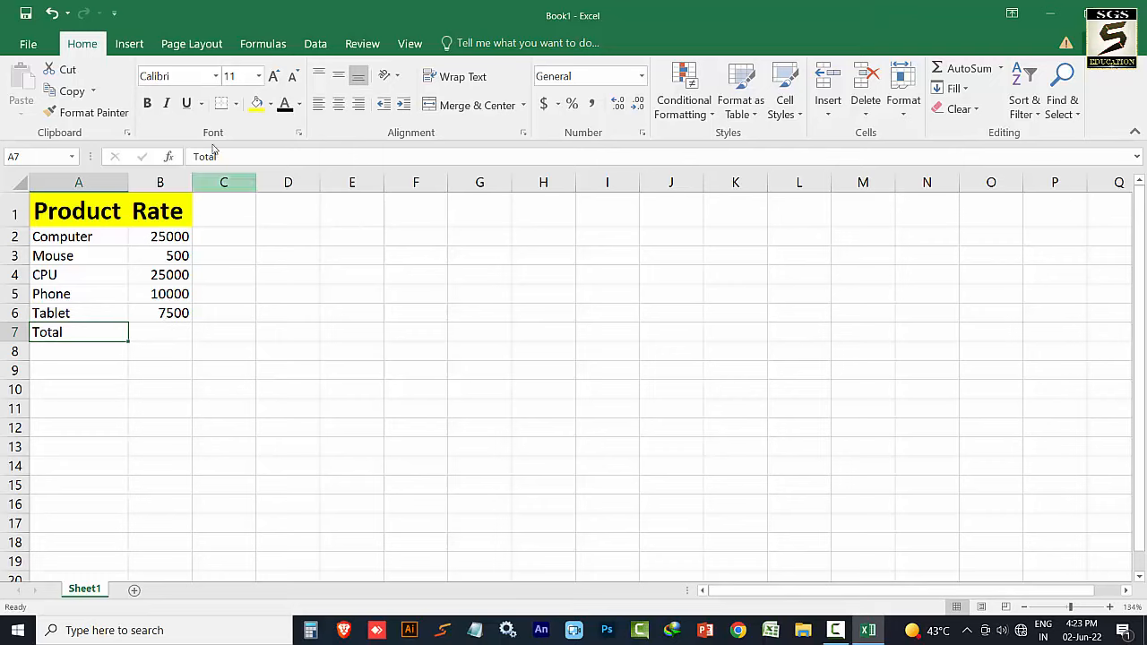
click(147, 103)
click(175, 334)
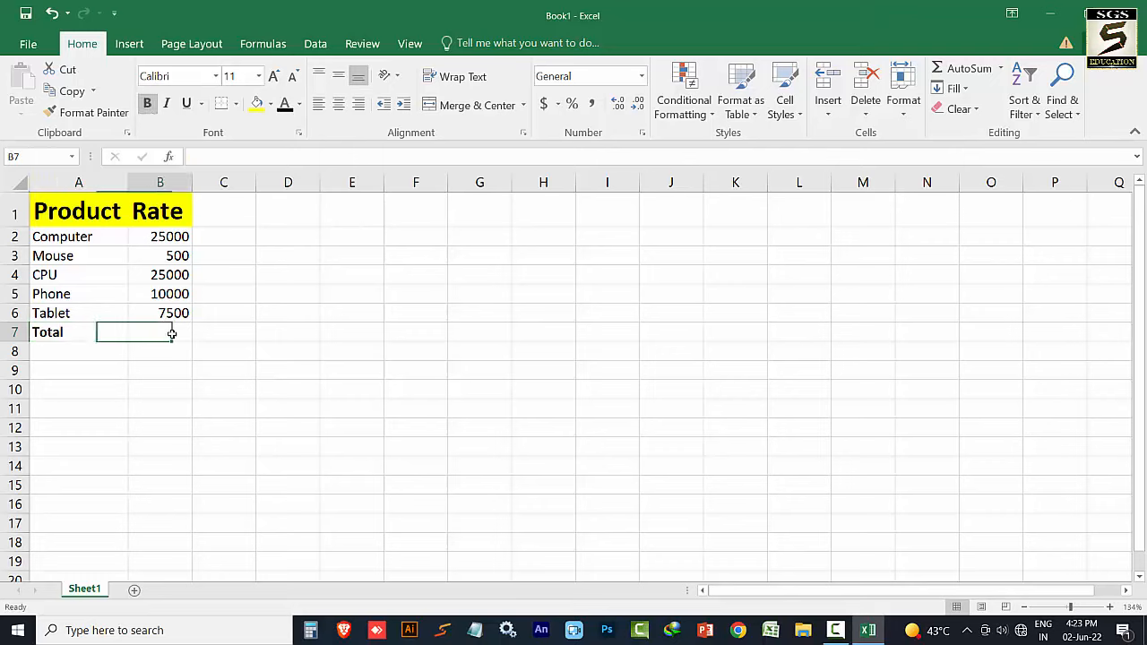
drag(172, 241, 169, 313)
click(162, 408)
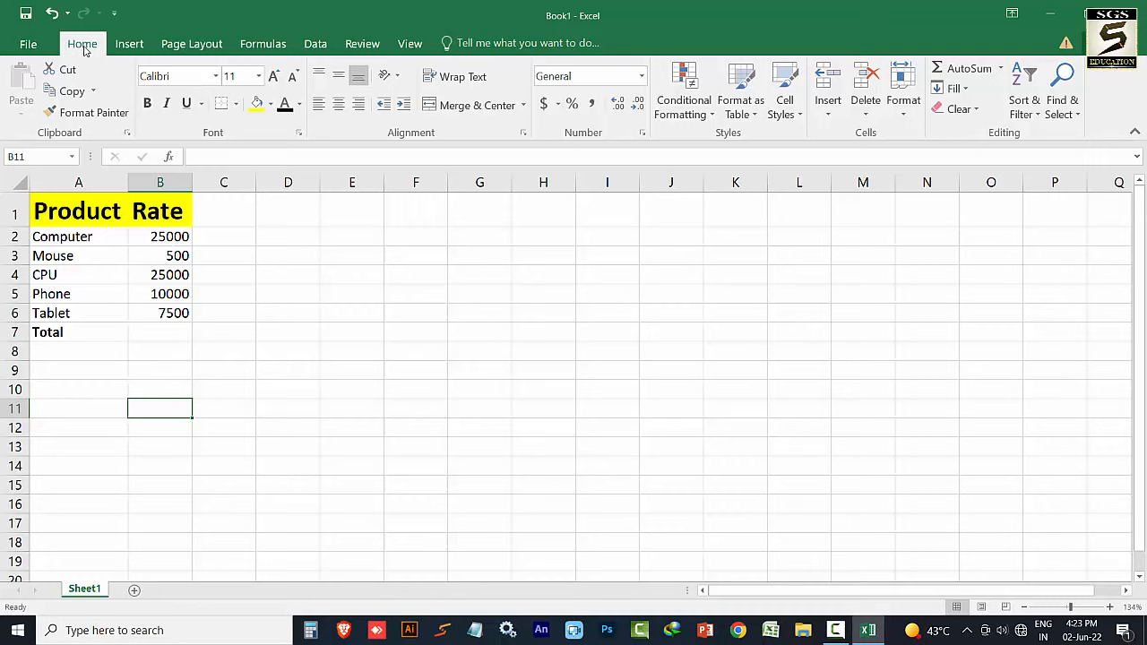
drag(166, 238, 167, 316)
click(160, 349)
Step: Try totalling the rates in B2:B6 with AutoSum, and undo the resulting sum
drag(162, 236, 161, 313)
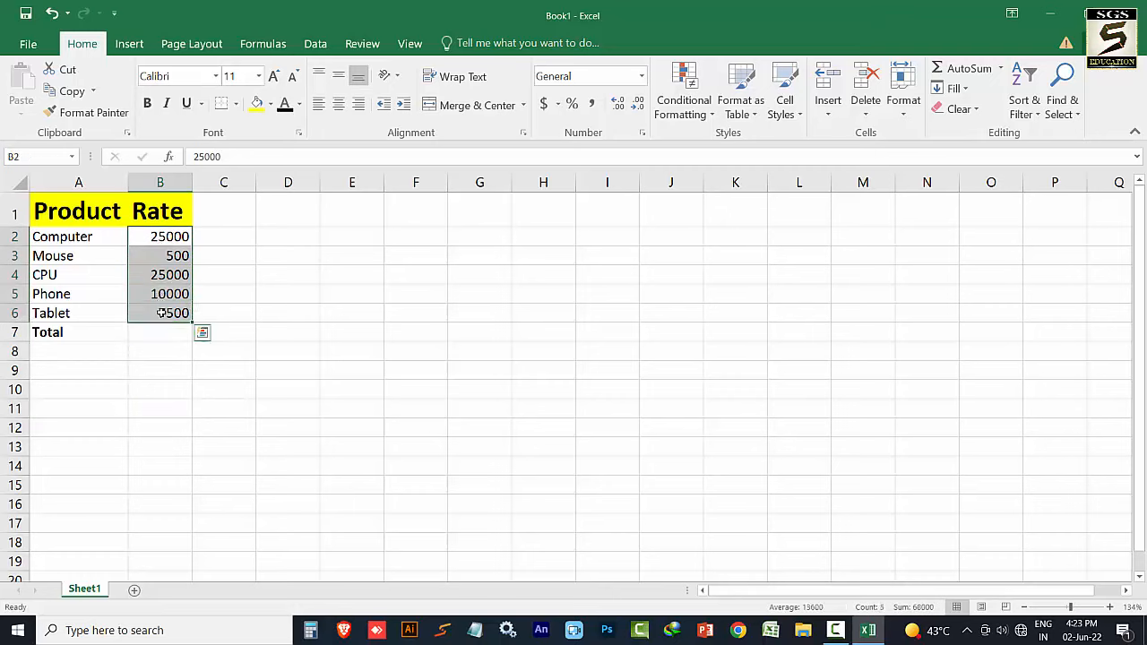
click(999, 72)
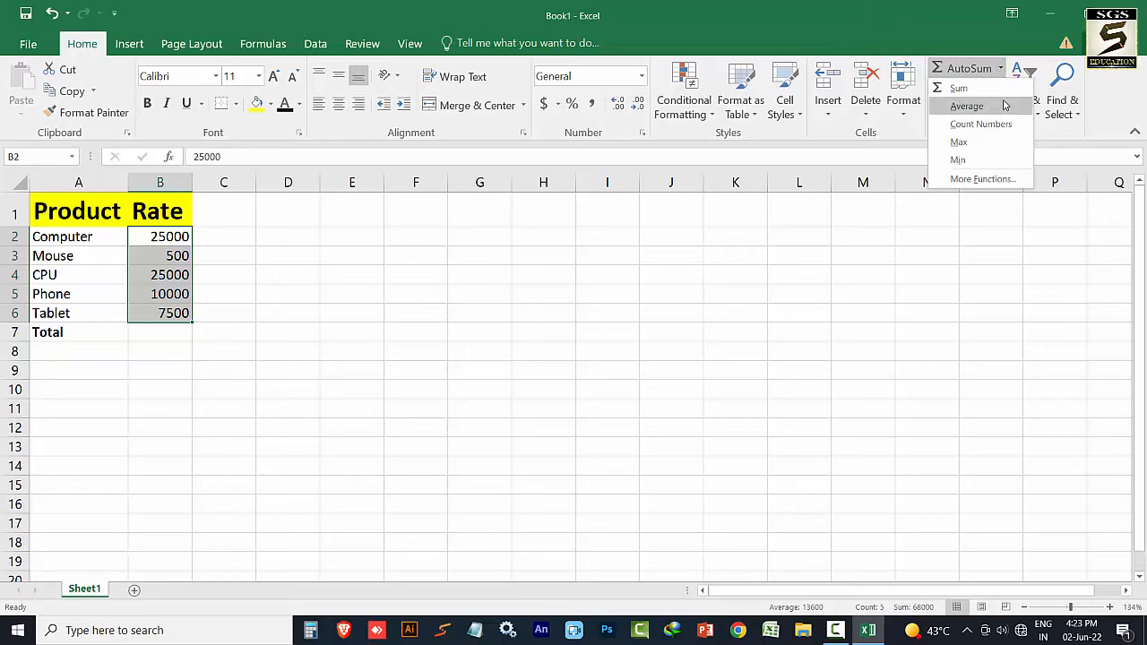
click(1004, 73)
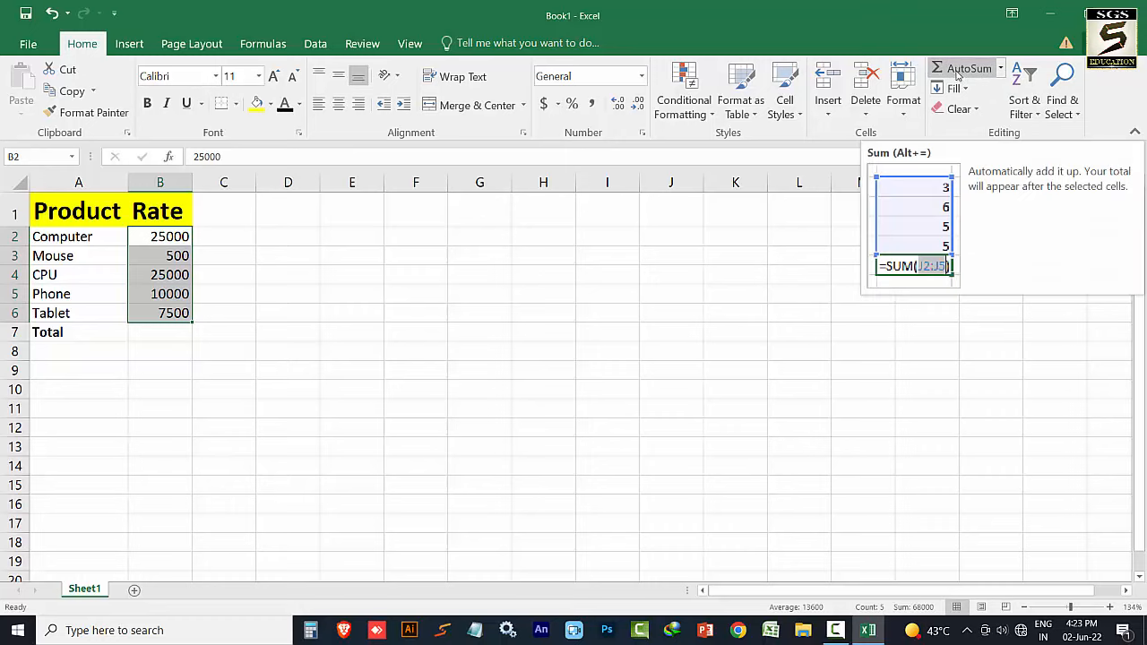
click(959, 70)
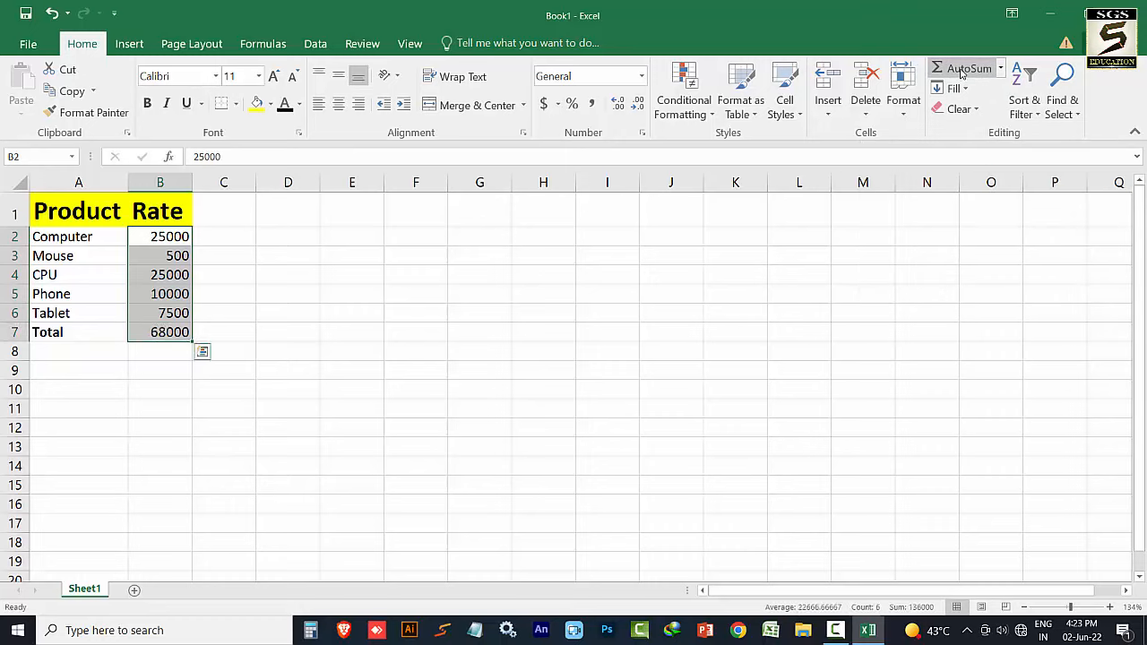
click(131, 338)
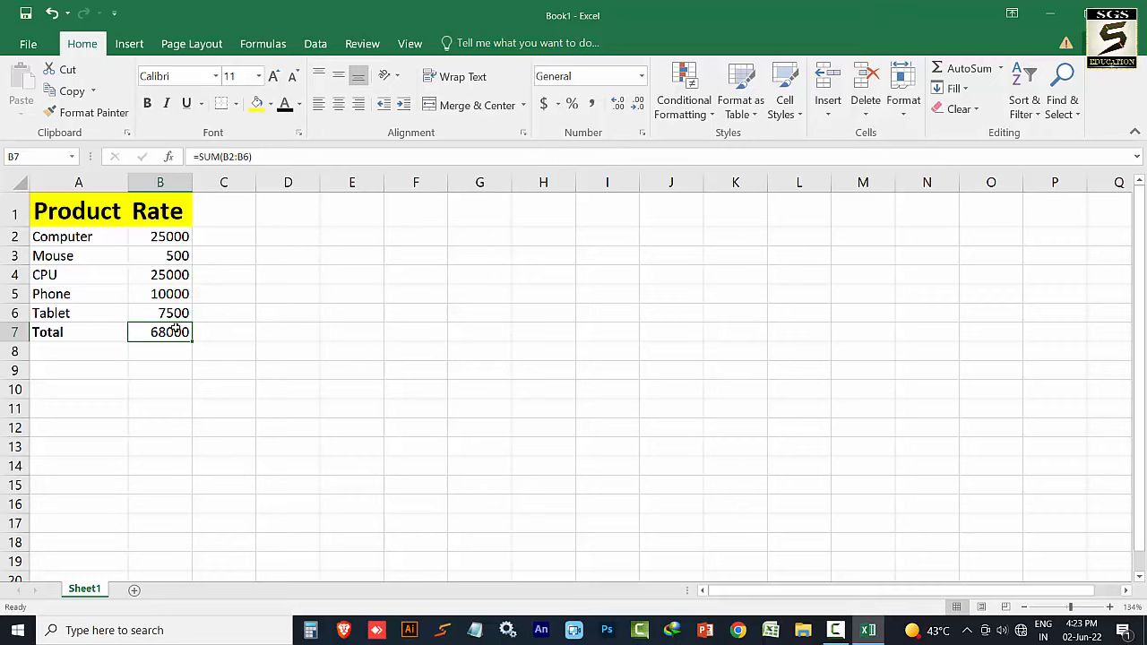
key(ctrl+z)
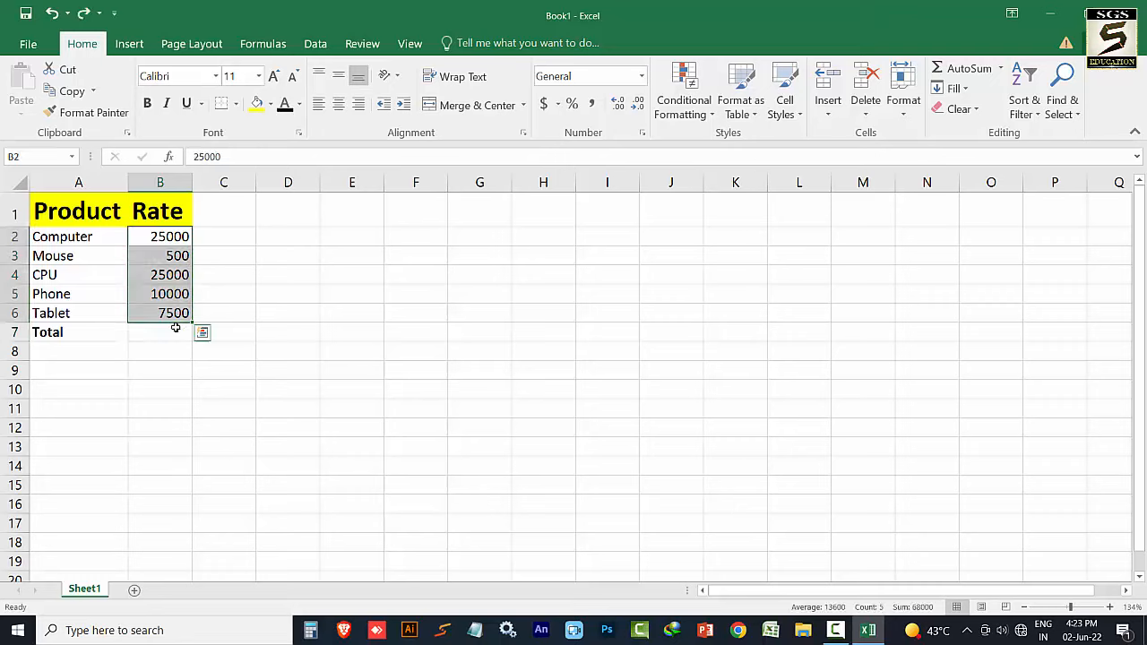
click(185, 329)
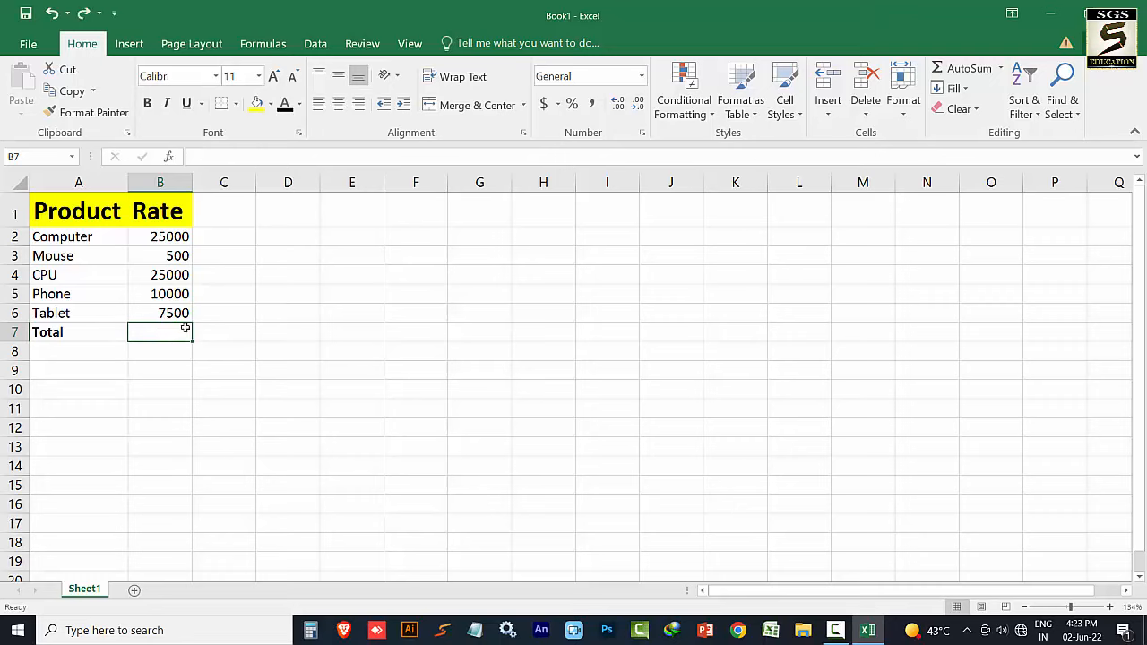
Step: Total only the Mouse to Tablet rates (B3:B6) in cell B7 with AutoSum
click(92, 243)
drag(175, 237, 85, 240)
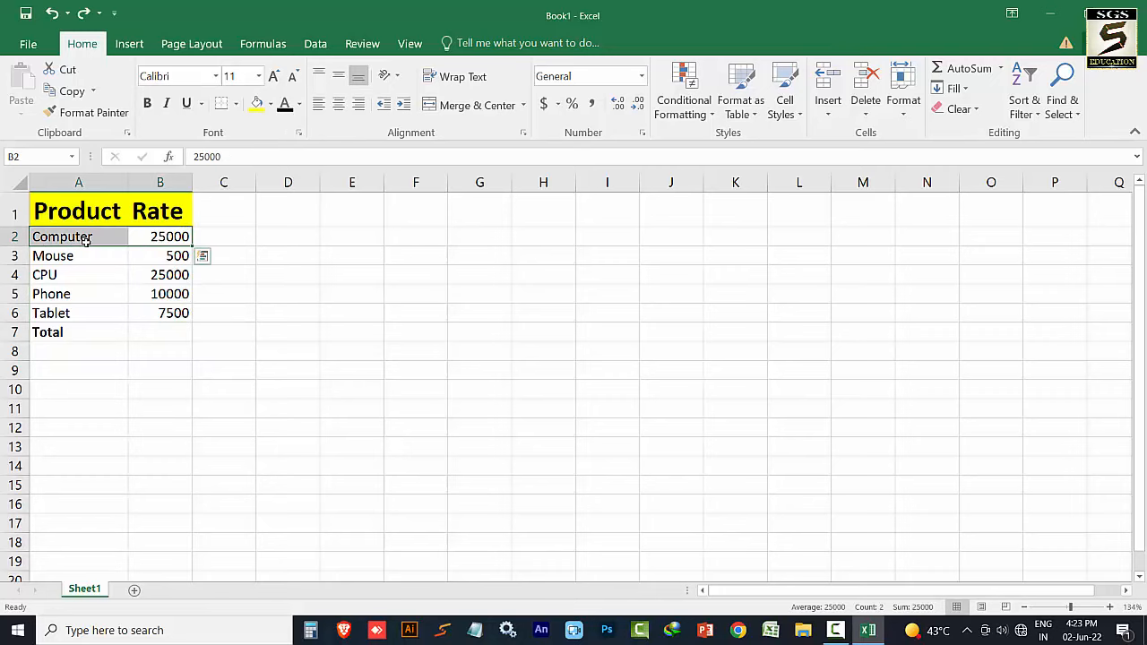
drag(178, 257, 165, 314)
click(141, 237)
drag(166, 259, 166, 313)
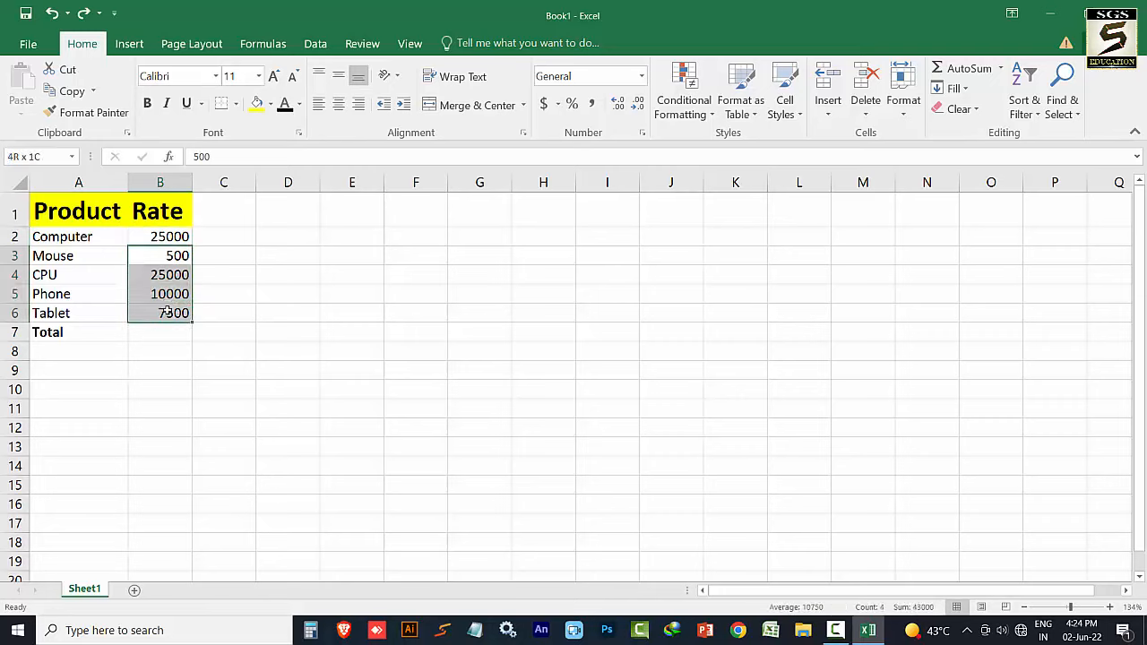
click(967, 70)
click(143, 332)
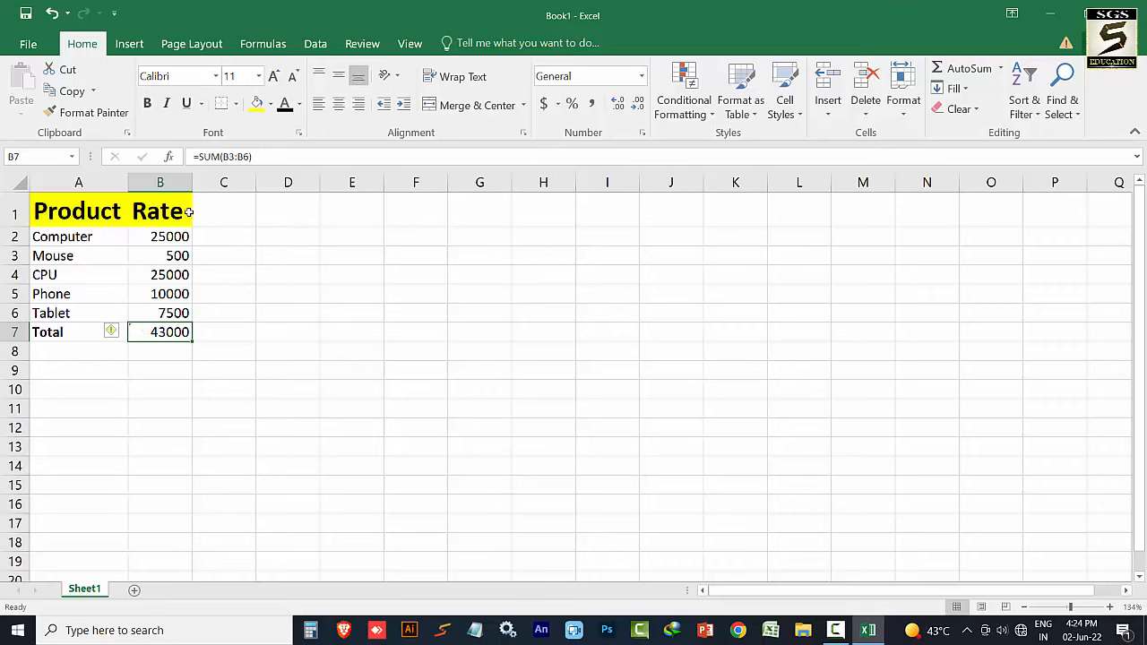
Step: Clear the "Rate" heading from cell B1
drag(189, 212, 50, 332)
key(BackSpace)
click(160, 255)
Step: Reduce the font size of the "Product Name" heading in A1 to 11
double_click(86, 211)
click(161, 212)
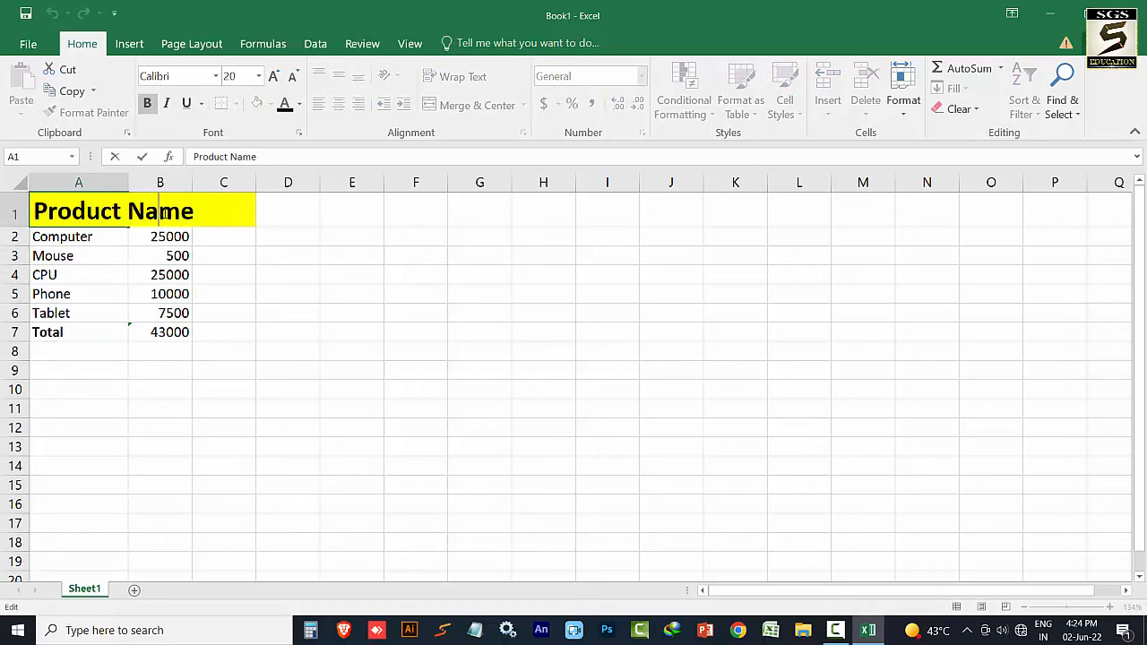
drag(196, 212, 34, 213)
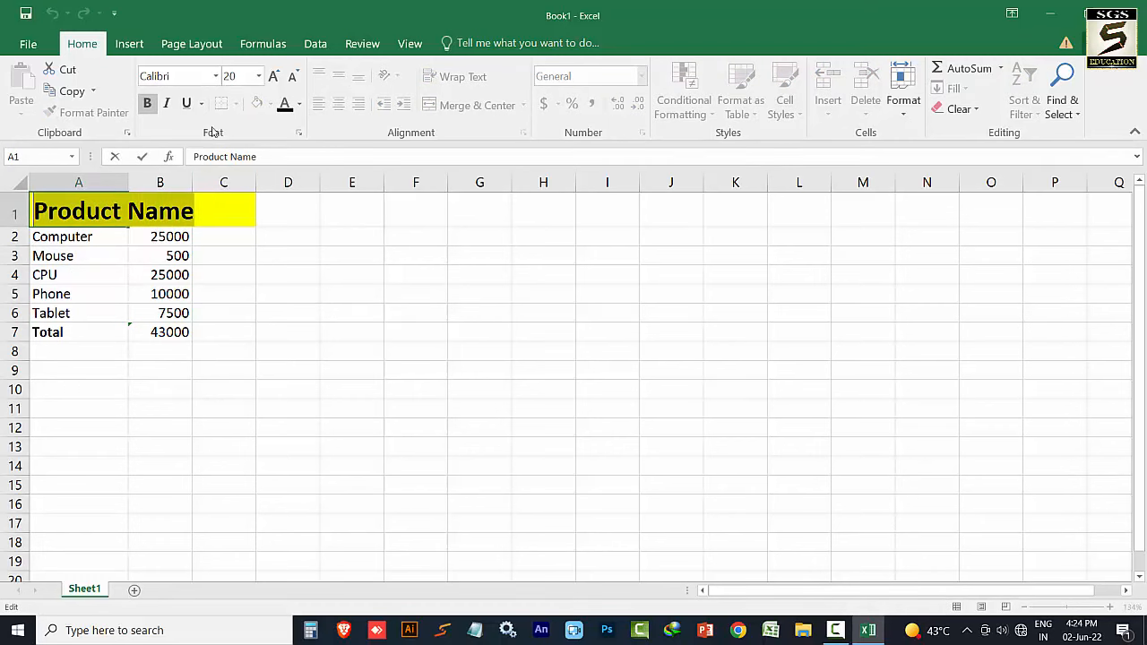
click(295, 77)
click(294, 77)
click(294, 77)
click(294, 76)
click(294, 76)
click(215, 219)
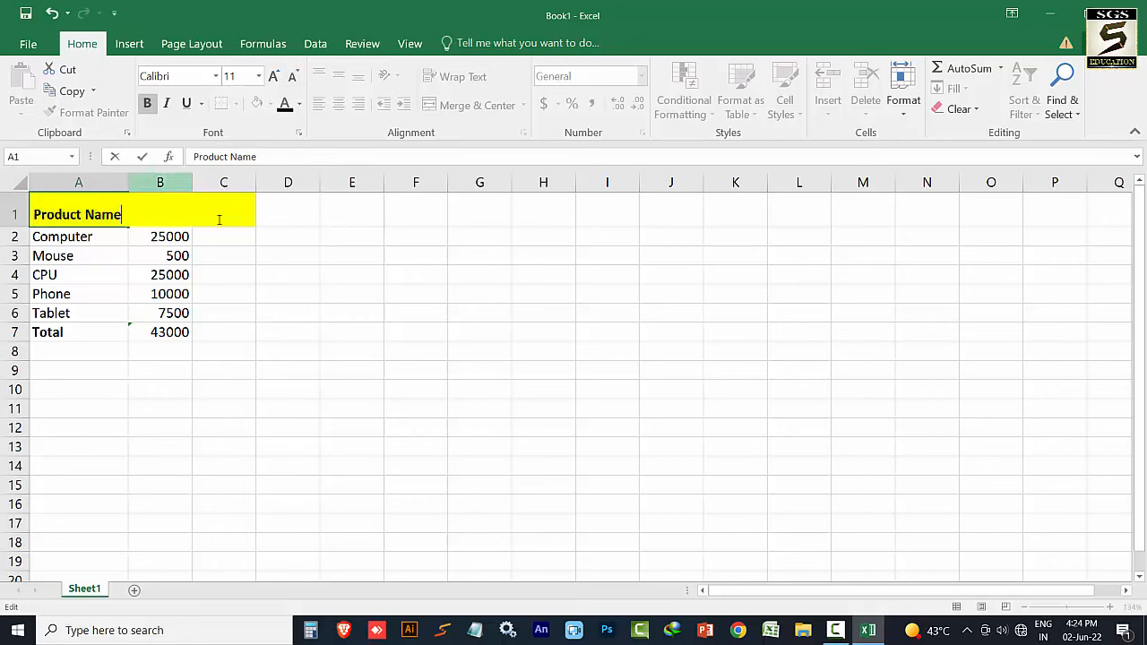
Step: Remove the yellow fill from the table range A1:C7
drag(224, 333, 81, 217)
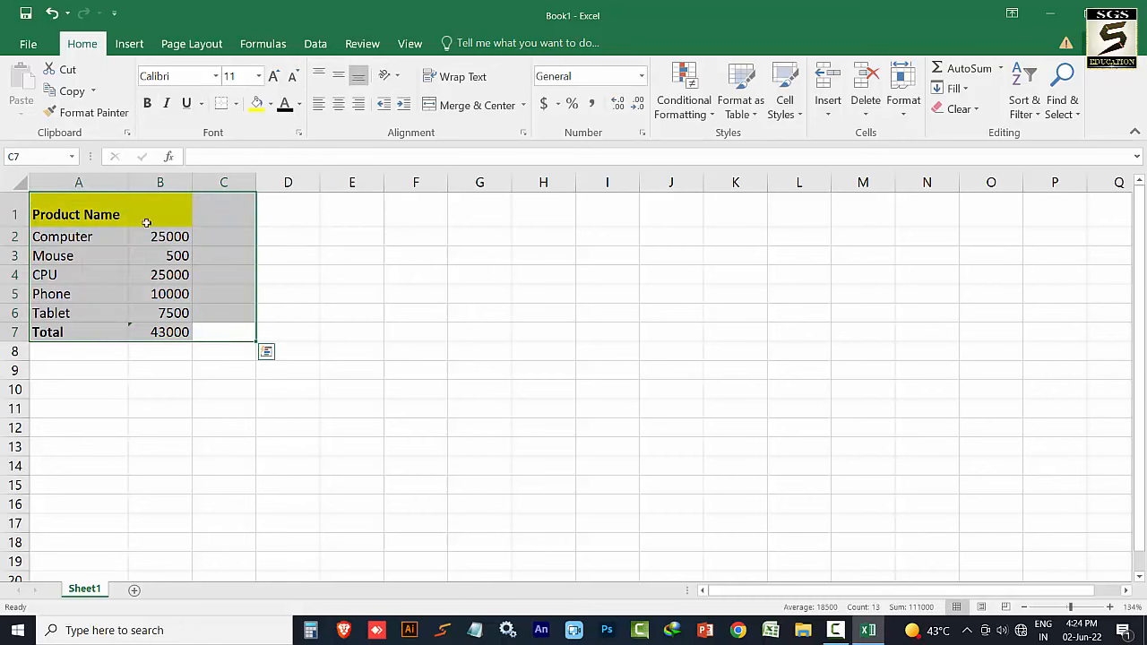
click(269, 103)
click(288, 257)
click(122, 277)
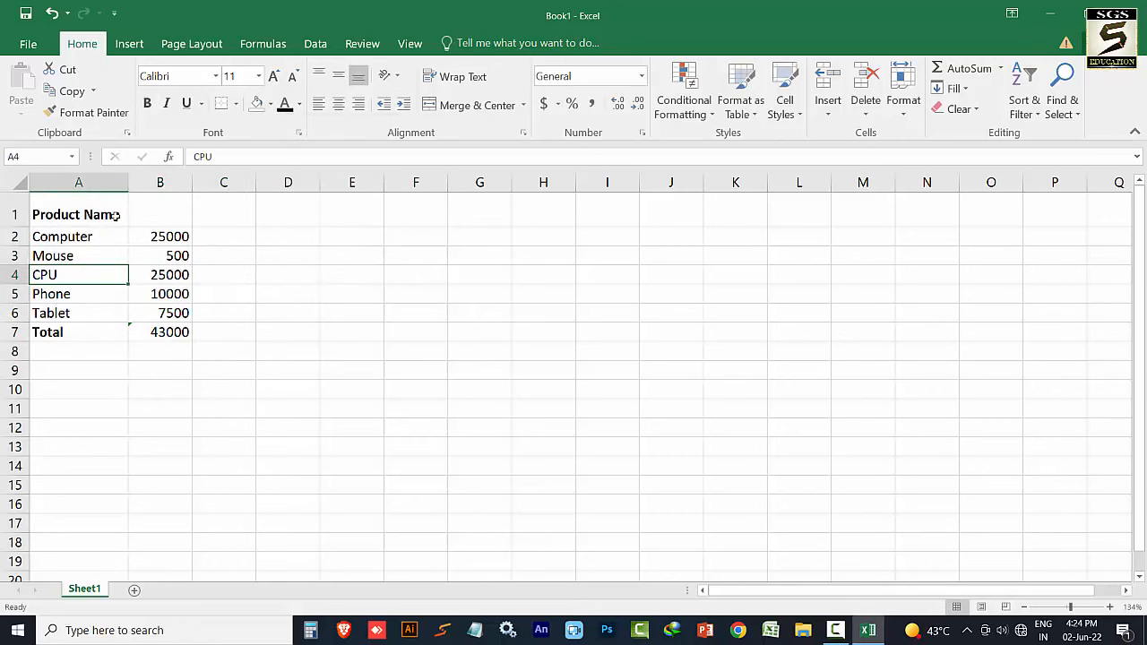
Step: Change the heading in A1 to "Subject Name"
click(111, 213)
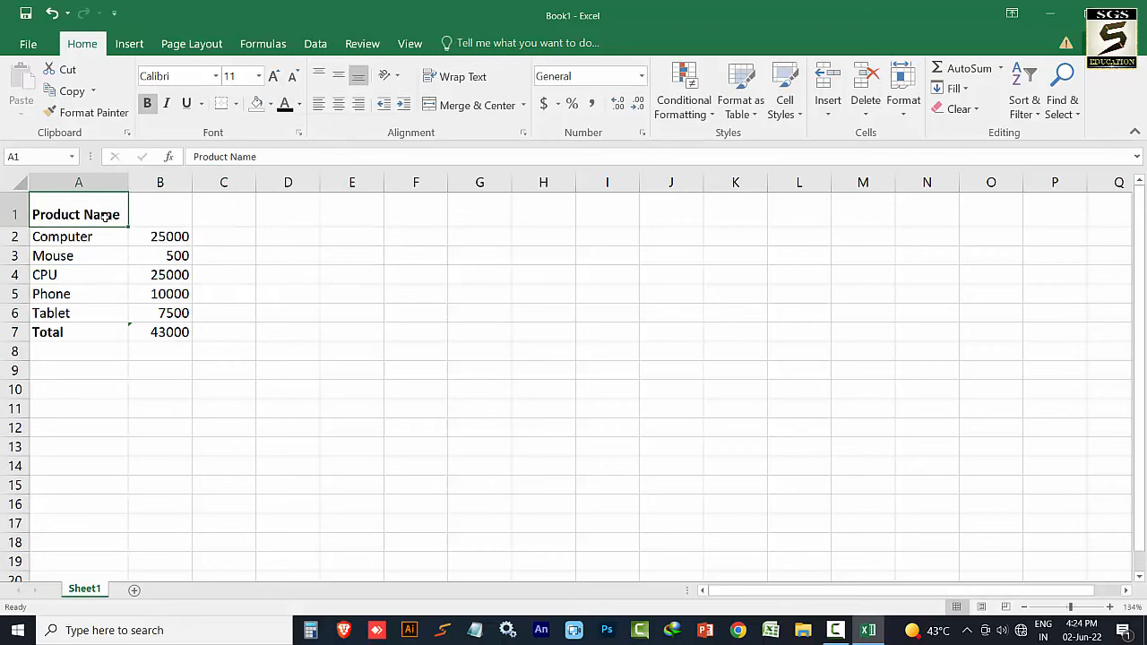
double_click(102, 217)
double_click(65, 216)
text(Studn)
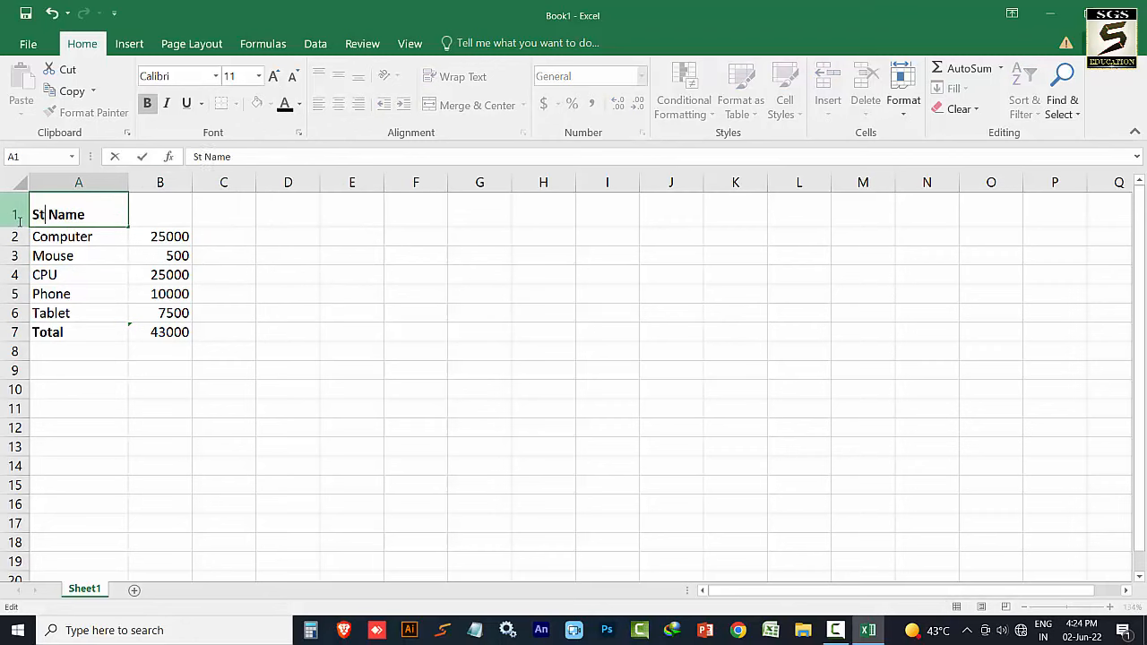
key(BackSpace)
key(BackSpace)
key(BackSpace)
key(BackSpace)
key(BackSpace)
text(Subject)
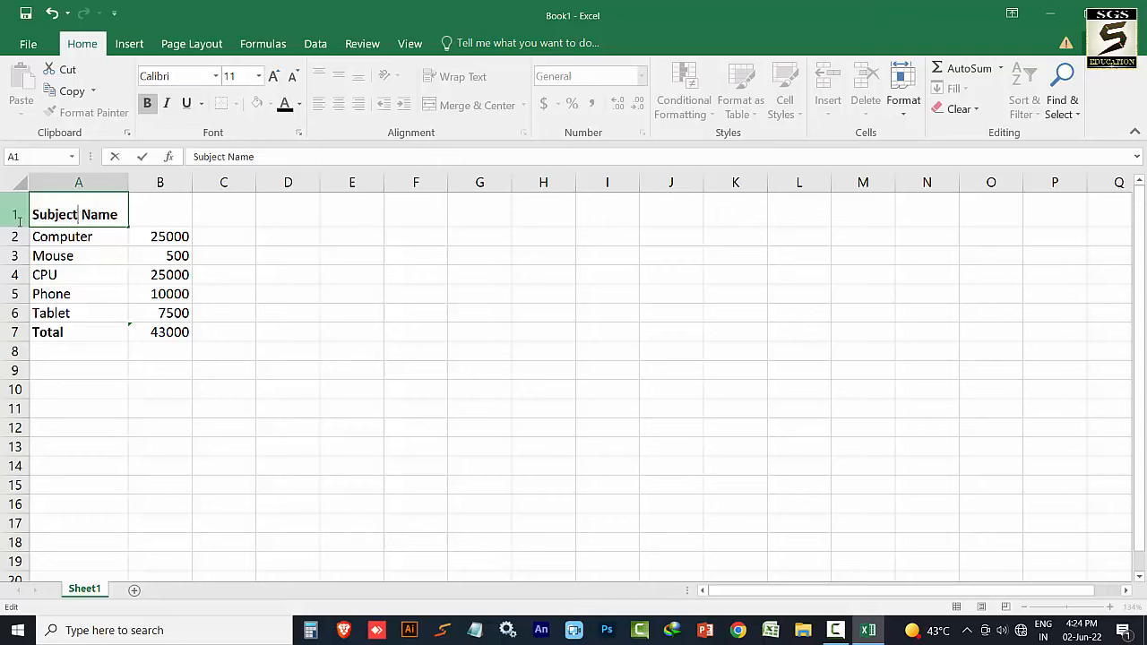
Step: Replace the "Computer" entry in A2 with "Hindi"
click(77, 237)
key(BackSpace)
key(BackSpace)
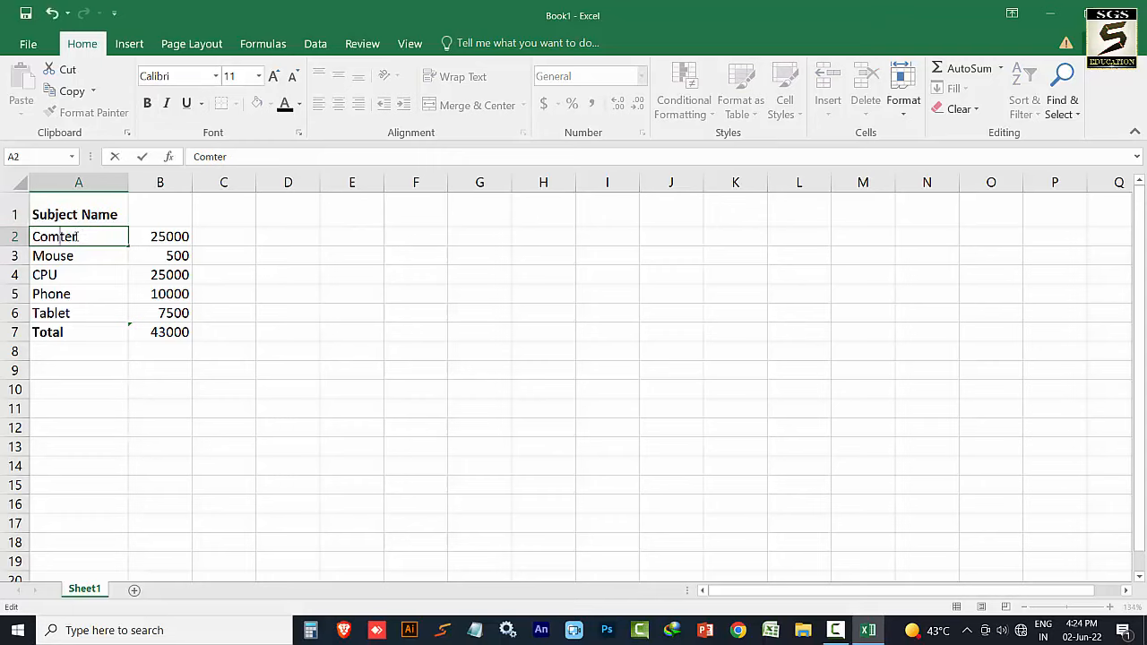
drag(128, 238, 21, 238)
text(Hindi)
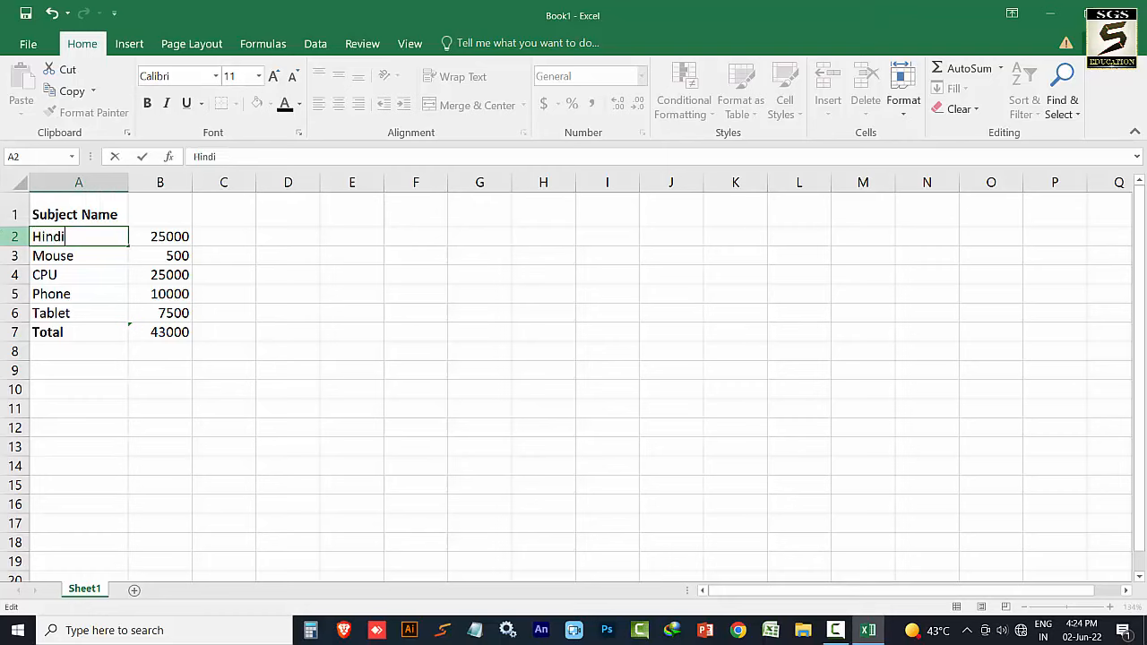
Step: Replace the "Mouse" entry in A3 with "English"
double_click(95, 256)
text(E)
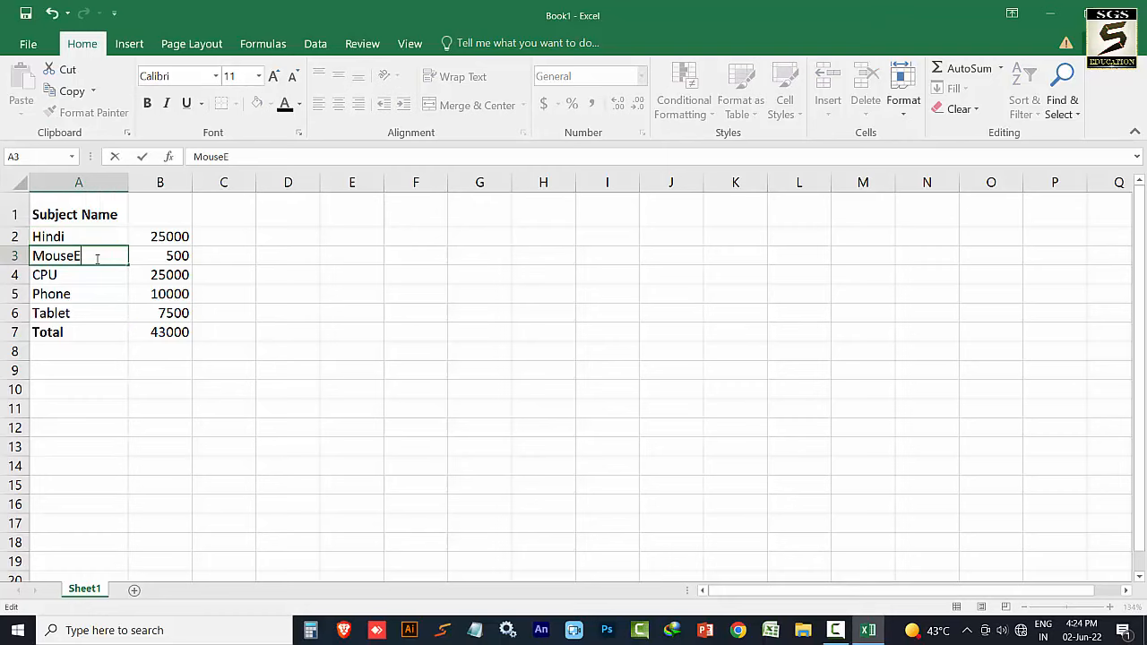
key(BackSpace)
key(BackSpace)
key(BackSpace)
key(BackSpace)
key(BackSpace)
key(BackSpace)
text(Englishg)
Step: Replace the "CPU" entry in A4 with "Maths"
double_click(90, 275)
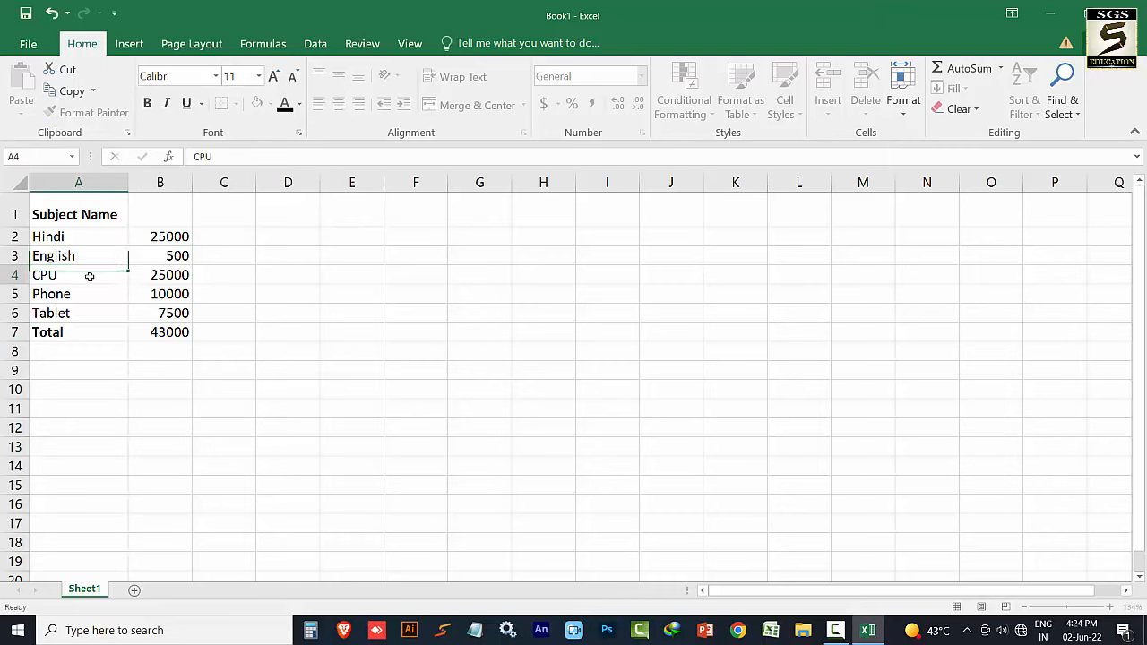
key(BackSpace)
key(BackSpace)
text(Mathe)
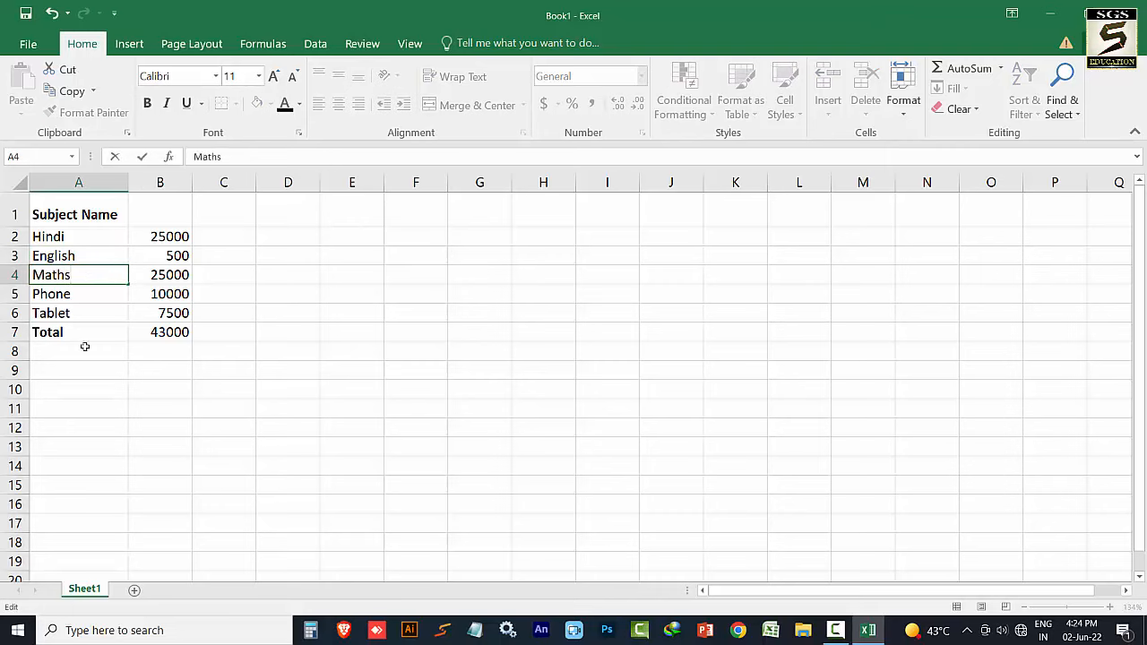
Step: Replace the "Phone" entry in A5 with "Social"
double_click(78, 293)
text(a)
key(BackSpace)
key(BackSpace)
key(BackSpace)
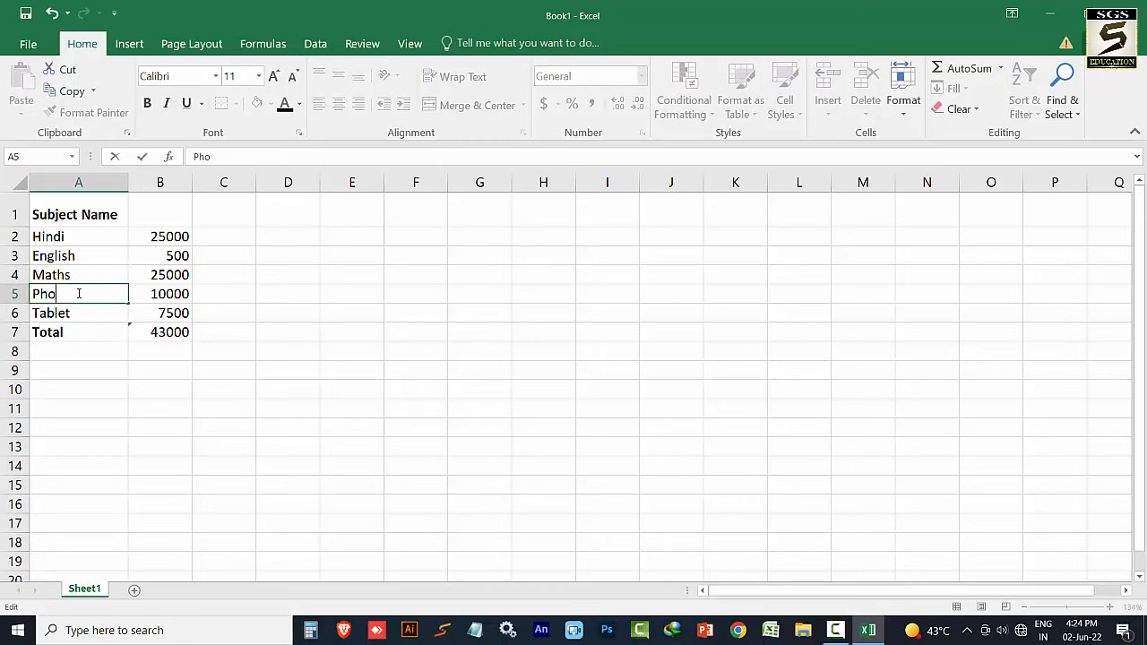
key(BackSpace)
key(BackSpace)
key(BackSpace)
text(Social)
Step: Replace the "Tablet" entry in A6 with "Science"
double_click(101, 314)
key(BackSpace)
text(Sci)
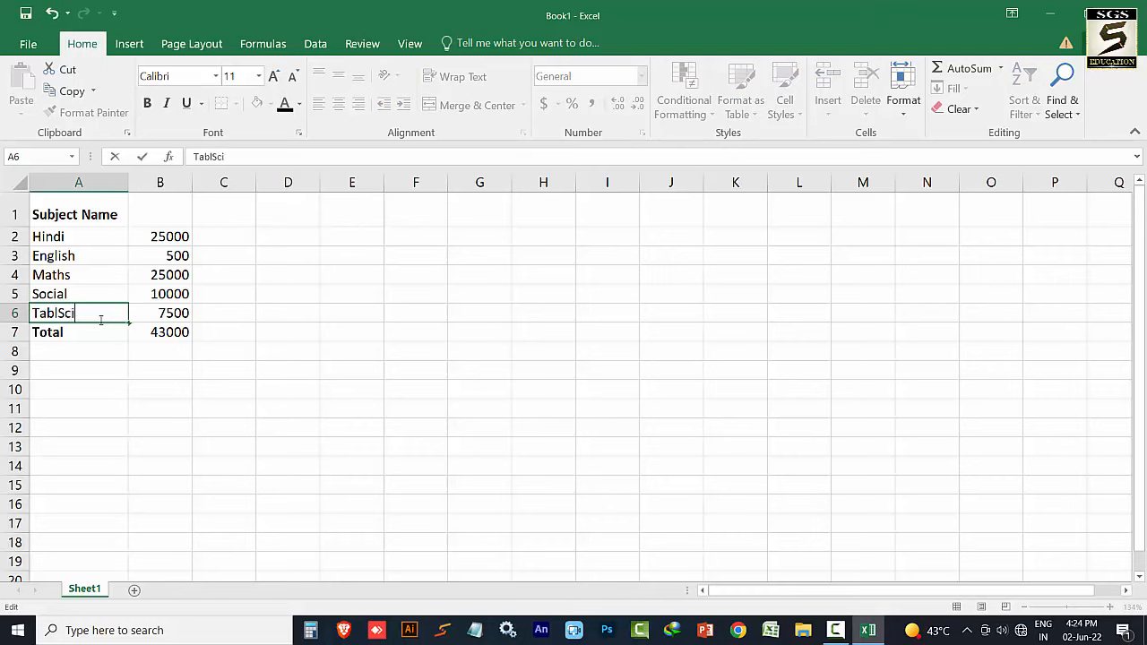
key(BackSpace)
key(BackSpace)
key(BackSpace)
key(BackSpace)
key(BackSpace)
key(BackSpace)
key(BackSpace)
text(S)
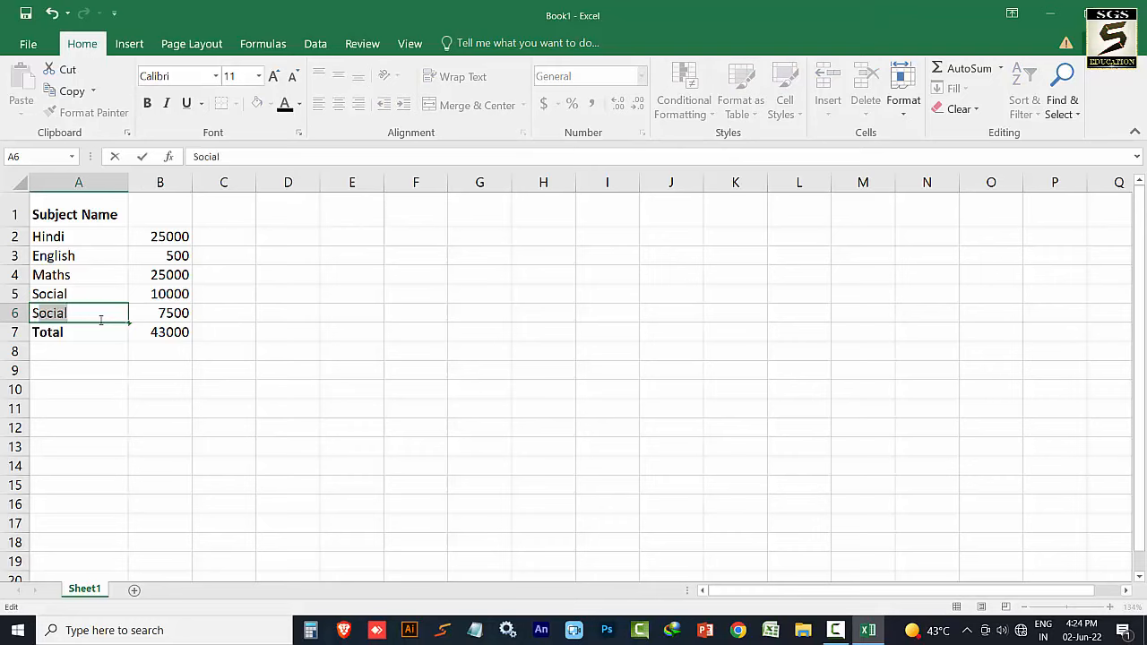
text(cienc)
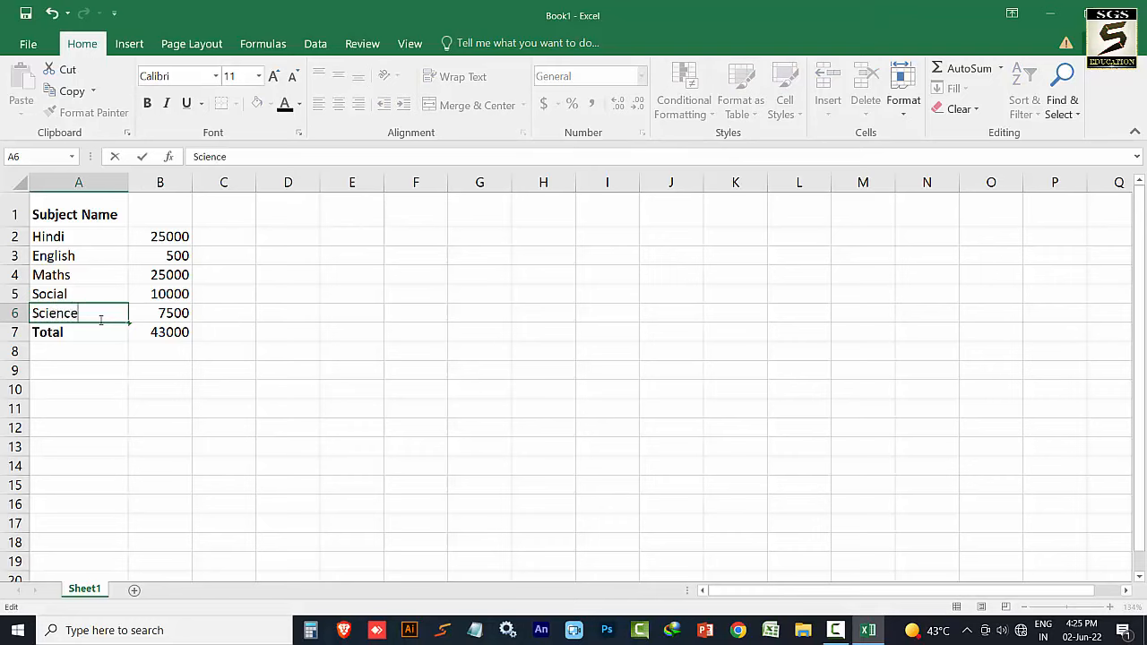
text(e)
Step: Enter the heading "mark" in cell B1
click(168, 237)
drag(153, 237, 197, 236)
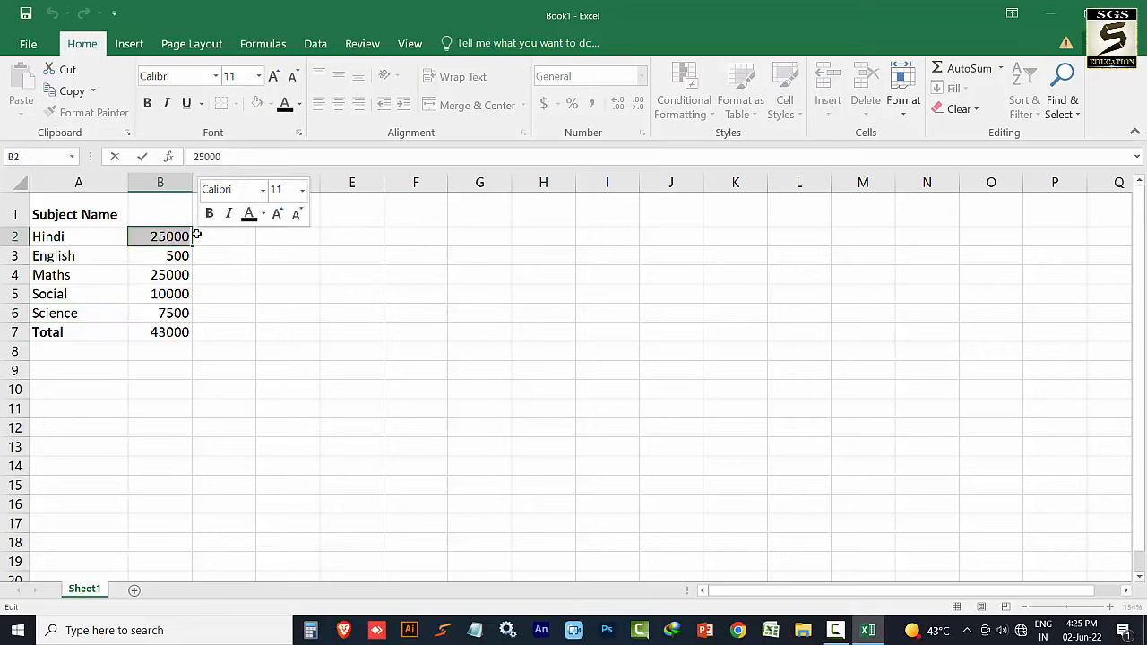
double_click(151, 214)
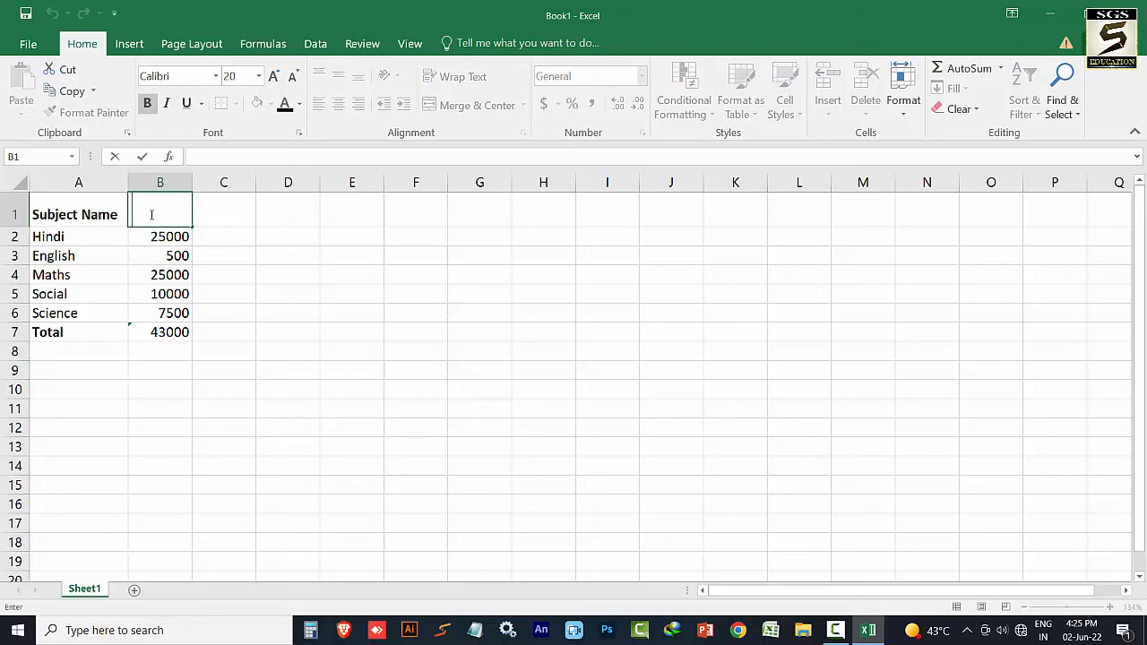
text(makr)
key(BackSpace)
key(BackSpace)
key(BackSpace)
key(BackSpace)
text(mark)
Step: Set the font size of the "mark" heading in B1 to 11
click(68, 208)
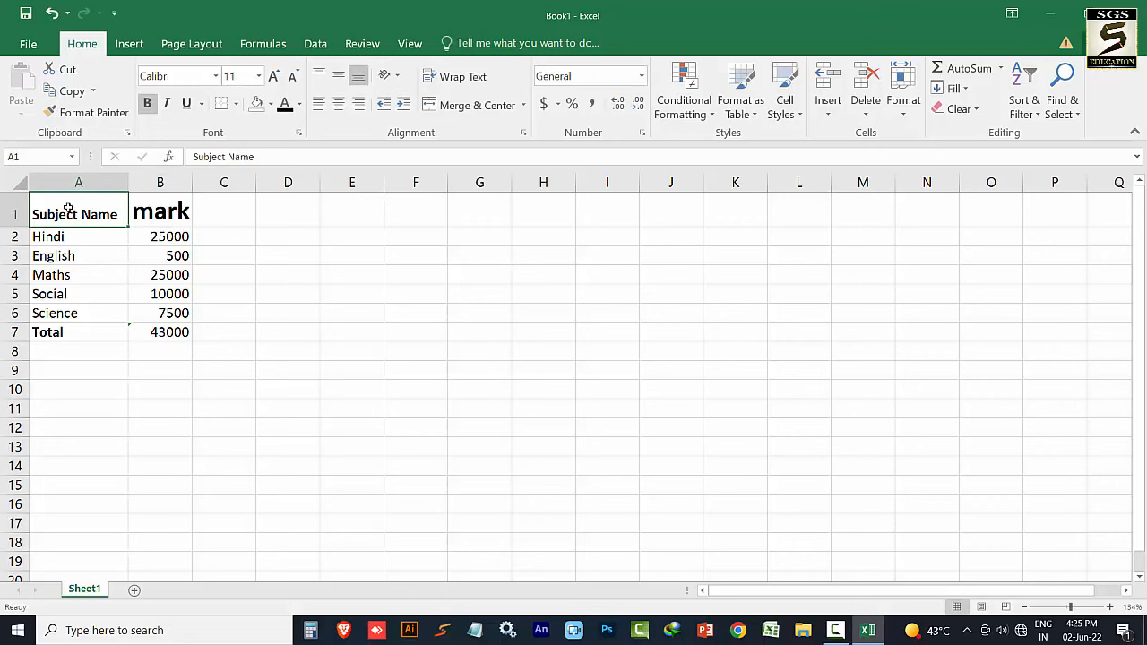
click(139, 199)
double_click(155, 213)
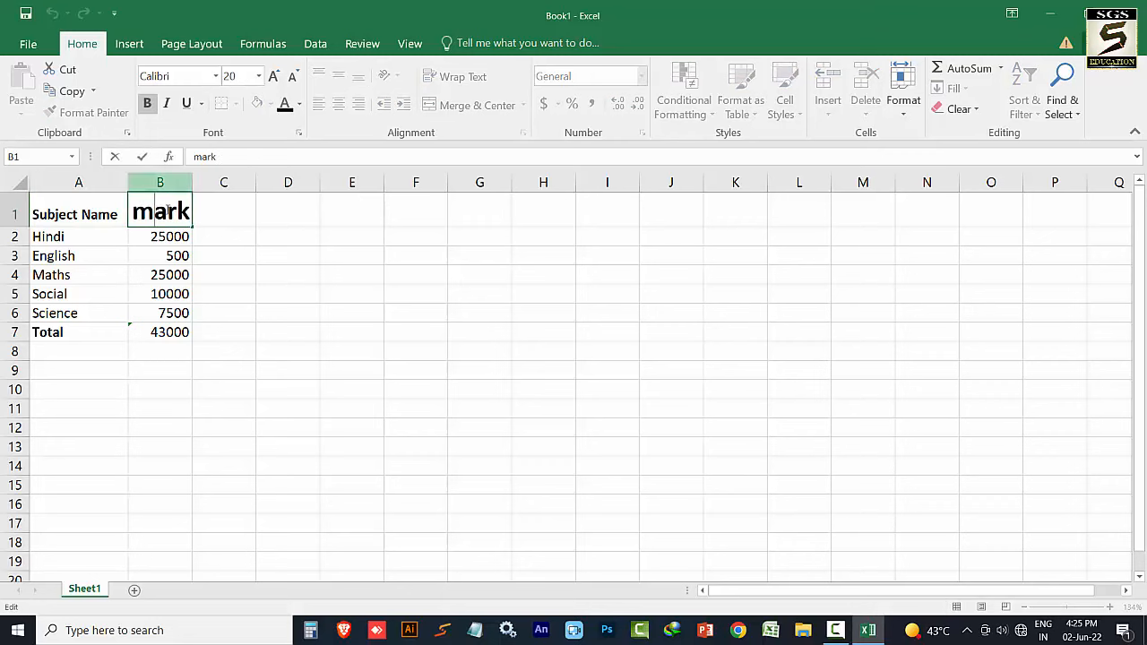
drag(188, 211, 132, 213)
click(235, 76)
text(11)
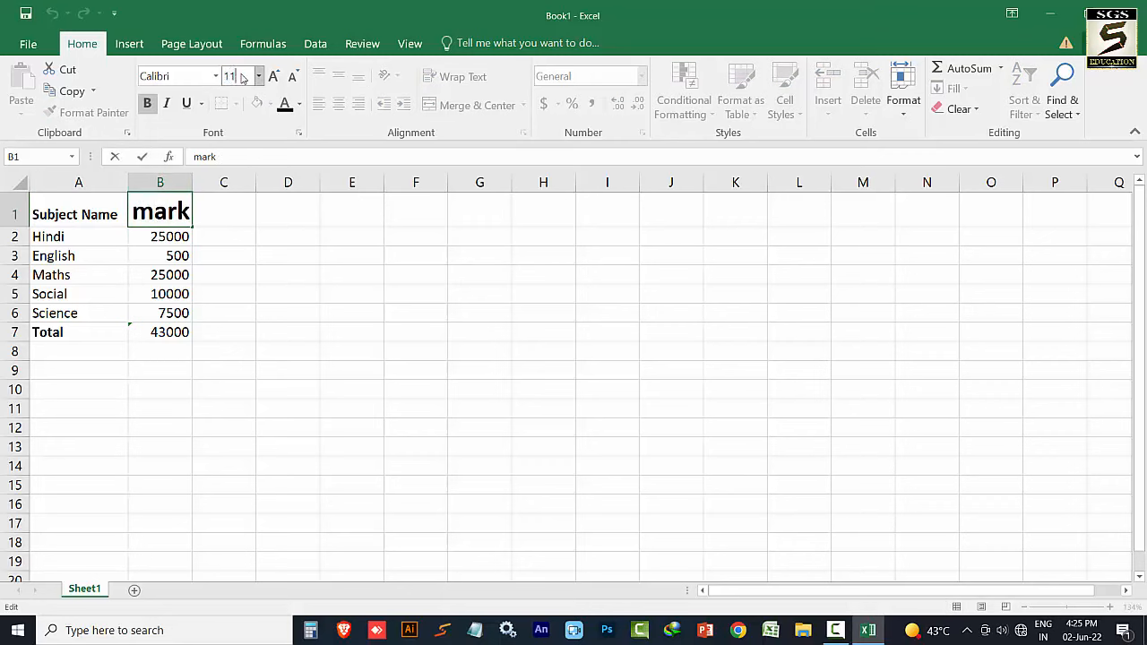
key(Return)
click(167, 269)
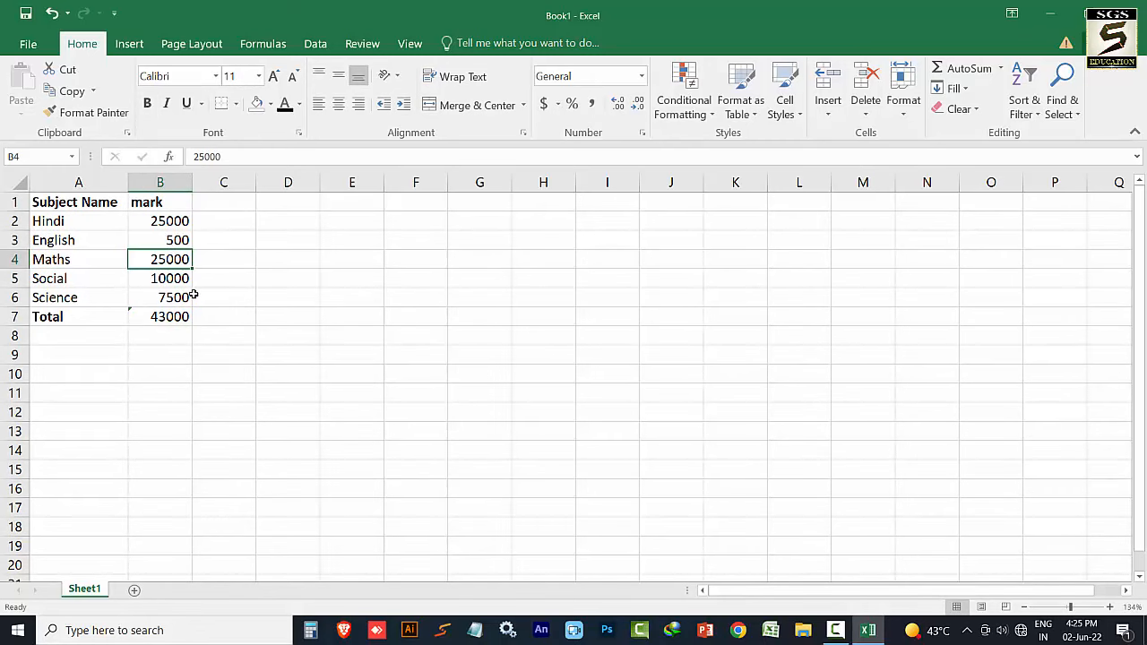
Step: Delete the old rates and the total from cells B2:B7
click(176, 224)
click(166, 316)
drag(172, 223, 166, 316)
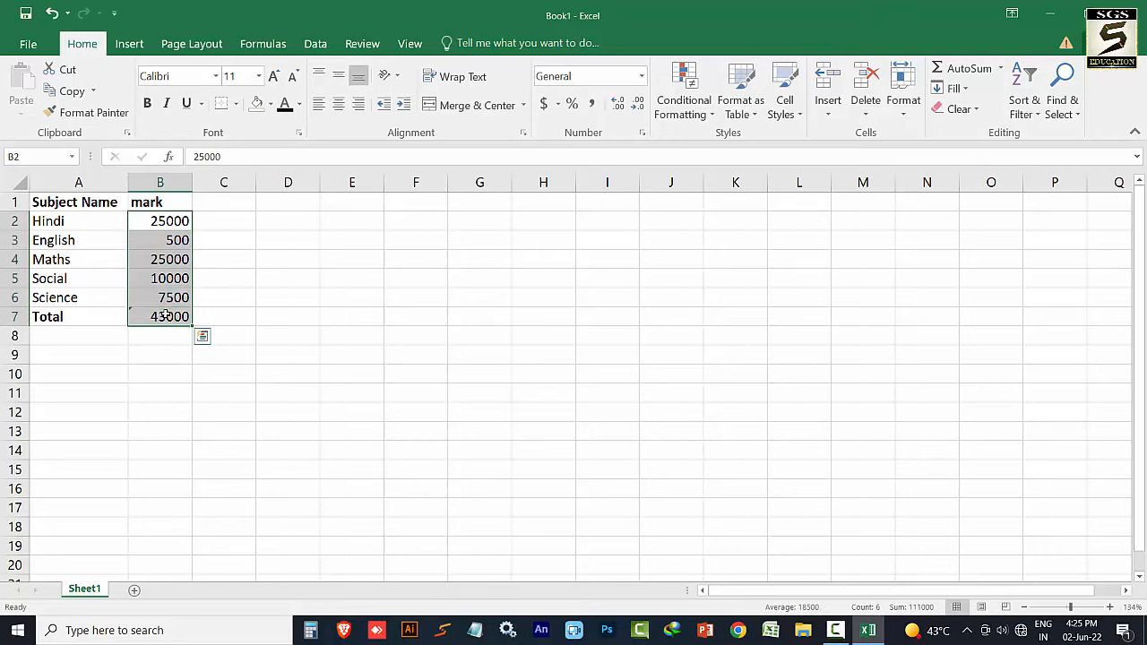
key(Delete)
click(166, 316)
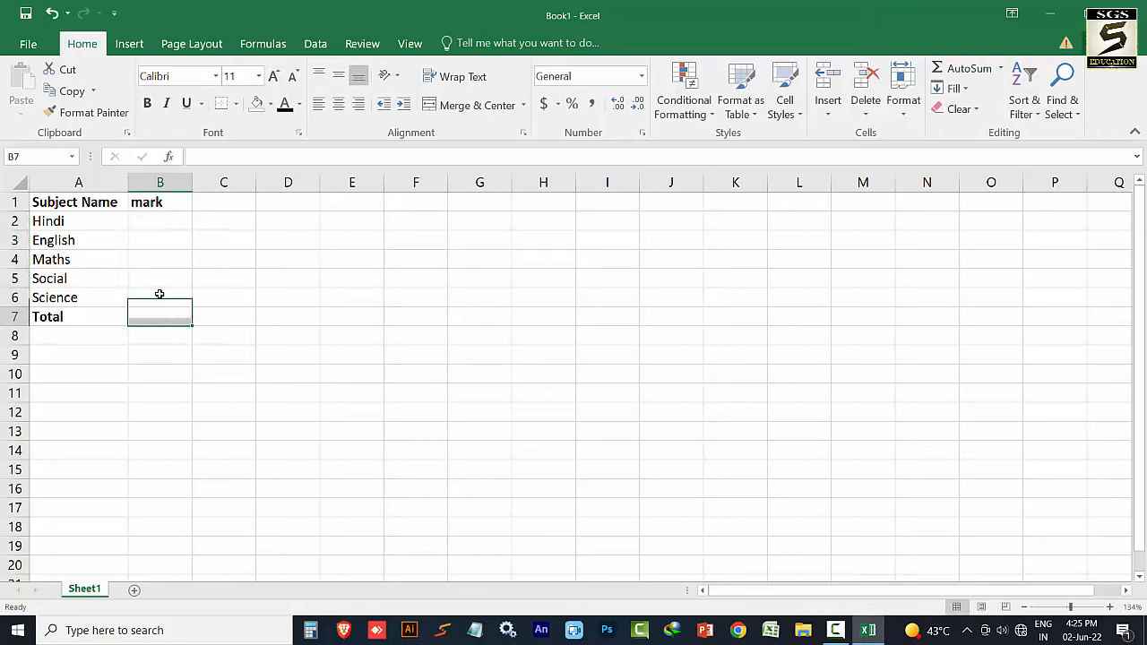
Step: Enter the marks 60, 80, 50, 70 and 76 for Hindi through Science in cells B2:B6
double_click(176, 219)
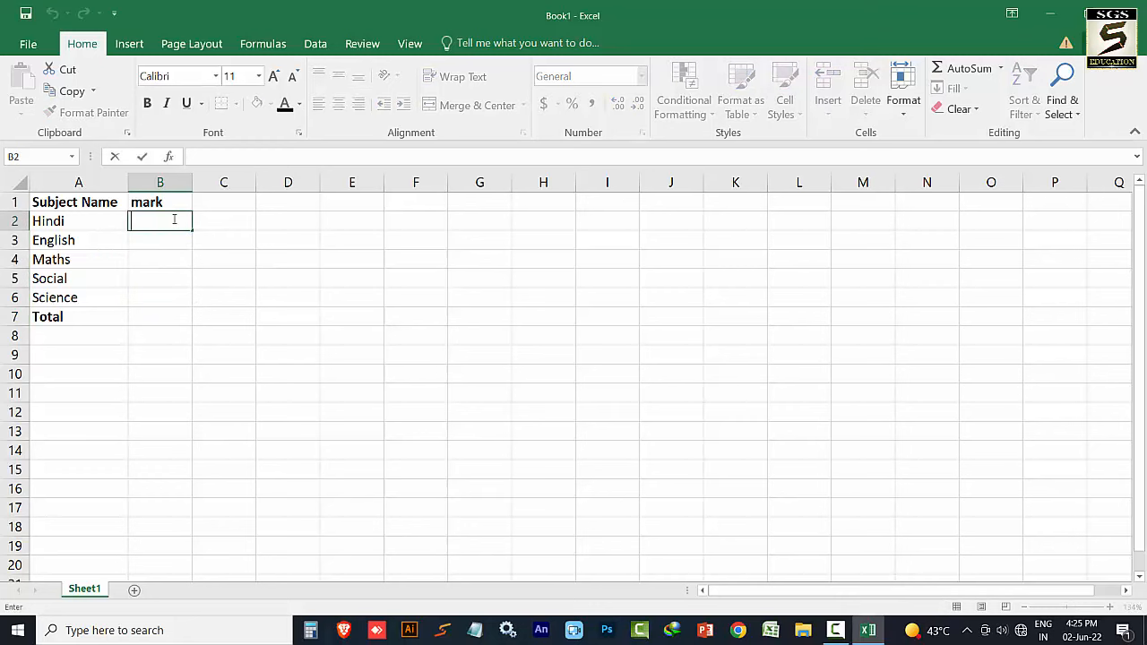
text(60)
key(Return)
text(80)
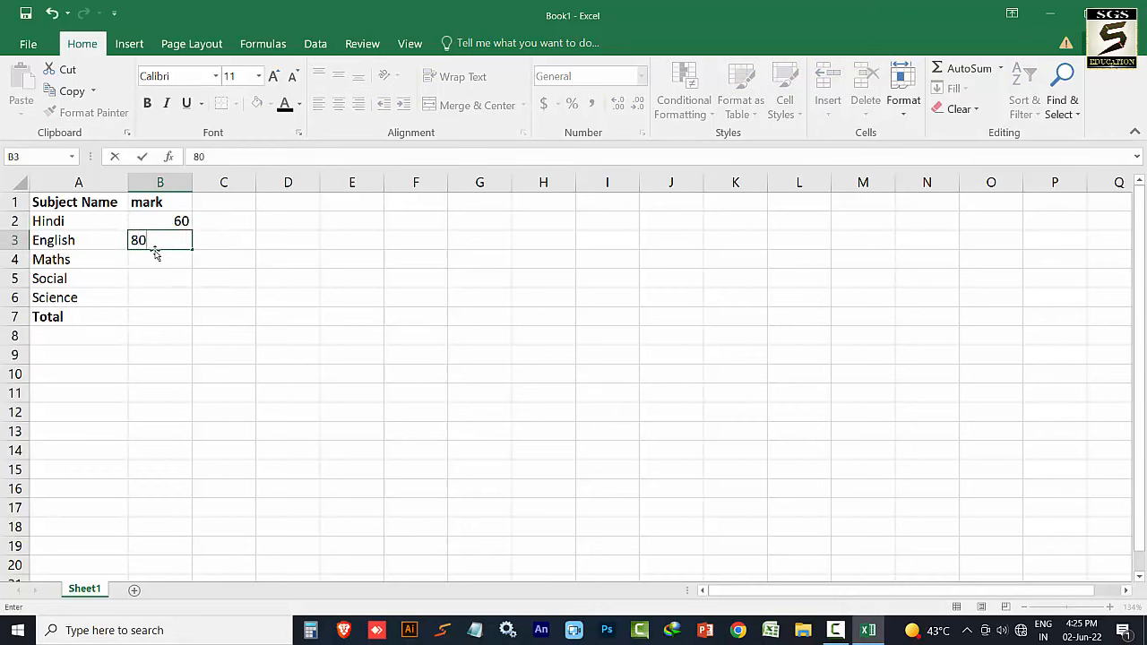
key(Return)
double_click(164, 260)
text(50)
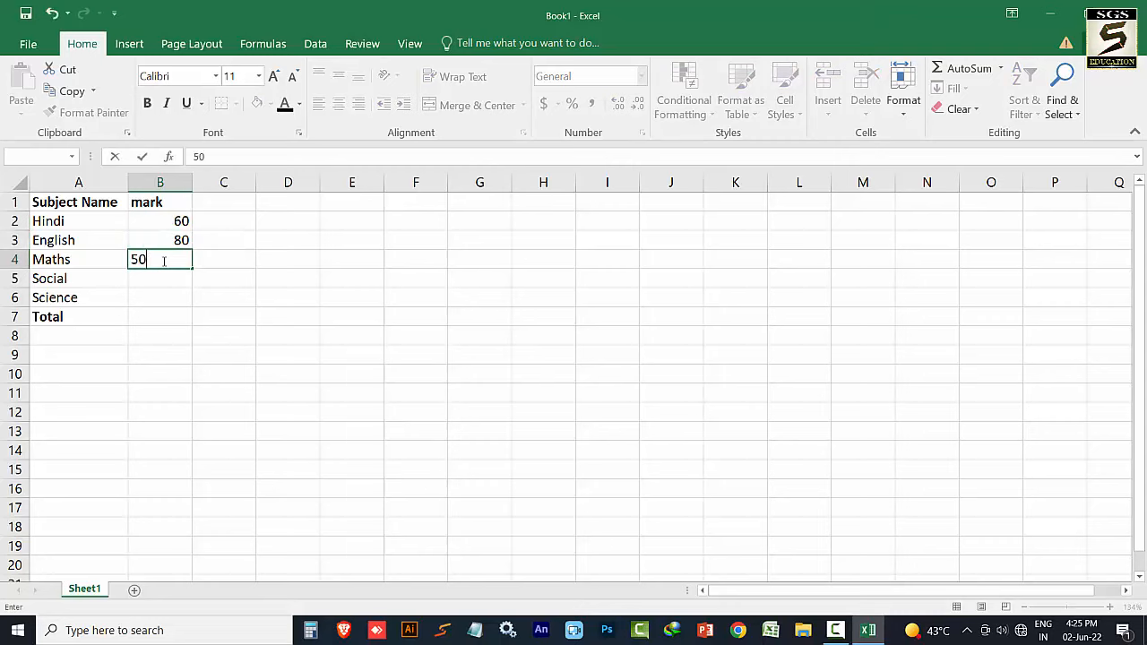
double_click(157, 284)
text(70)
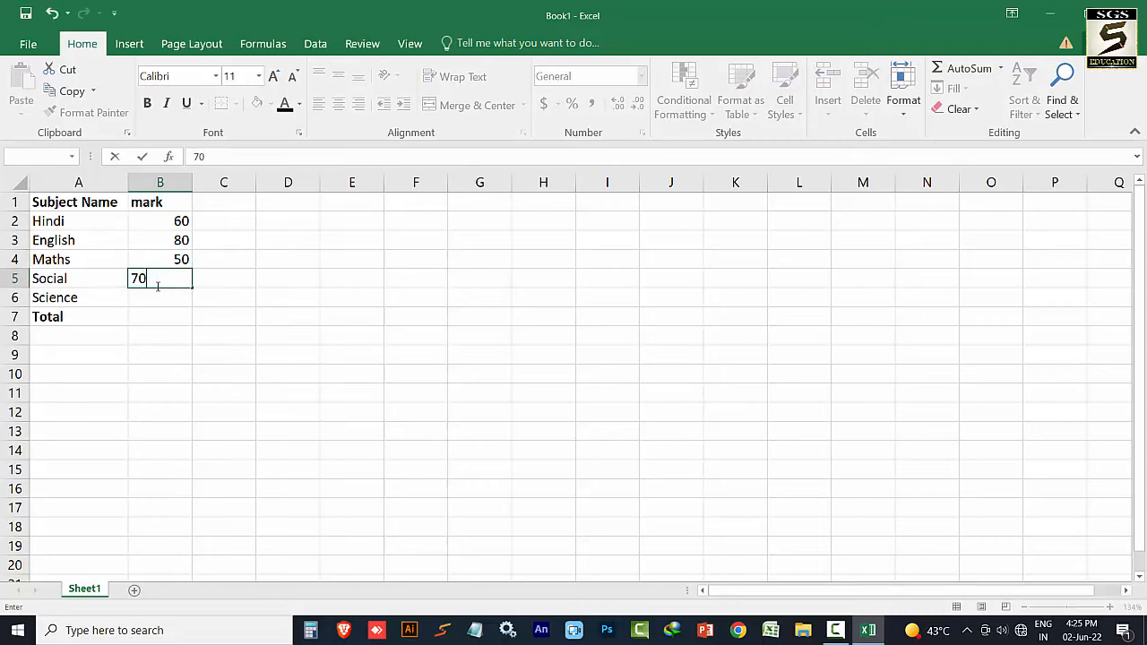
double_click(166, 302)
text(76)
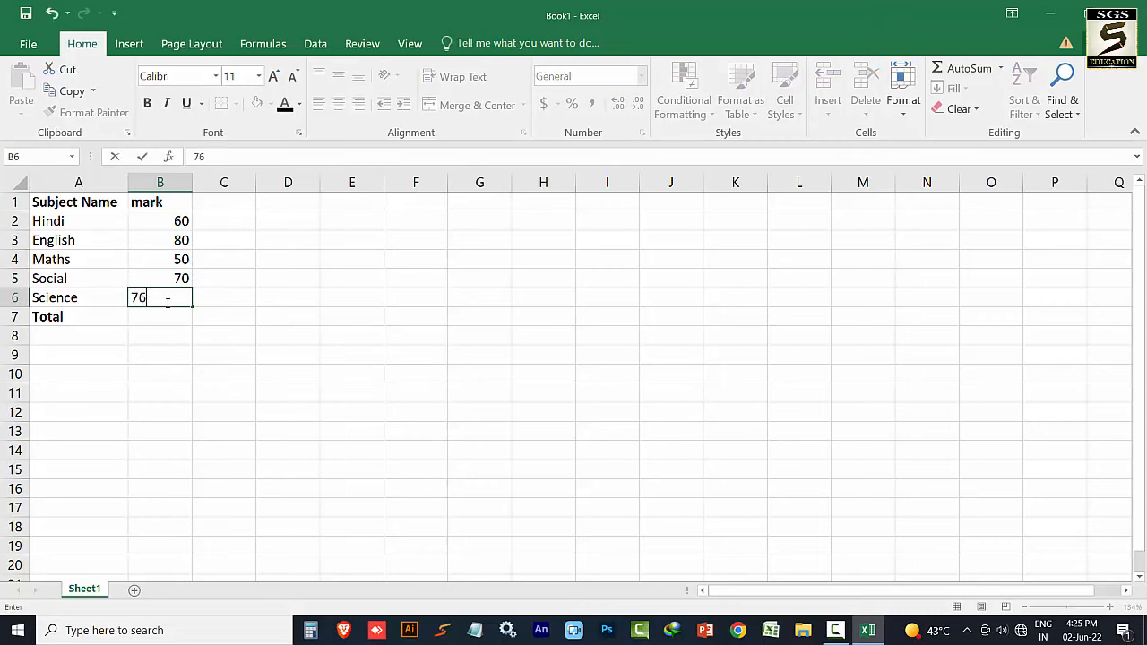
Step: Correct the marks to 56 for Maths, 67 for Hindi and 73 for Social
click(181, 259)
double_click(182, 259)
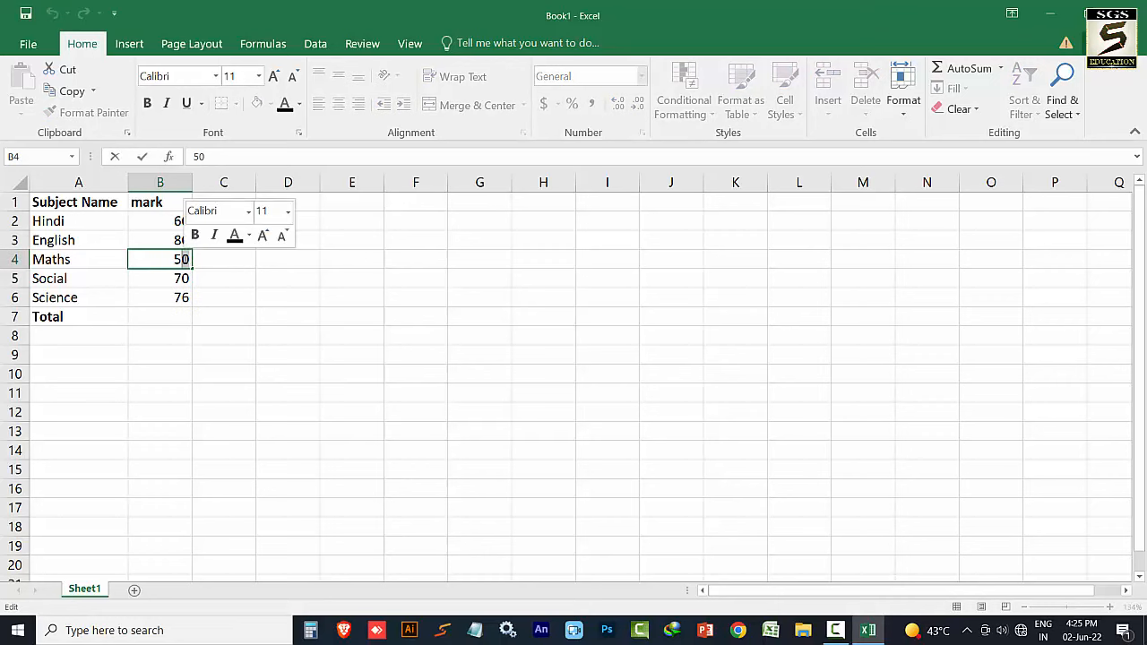
key(BackSpace)
text(6)
double_click(184, 221)
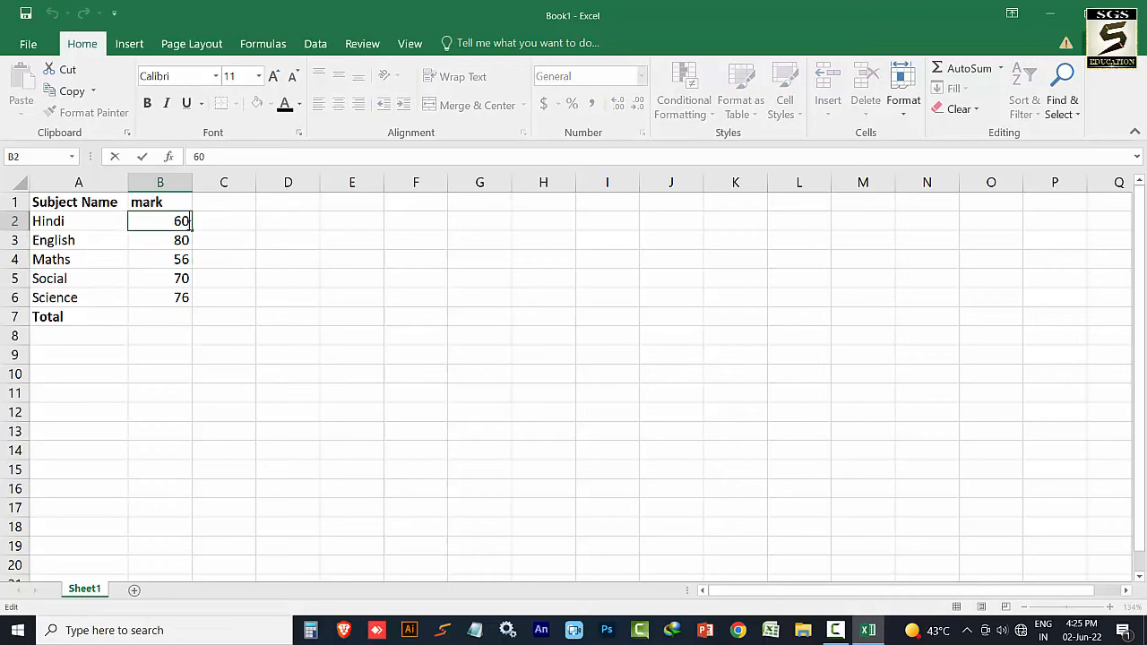
key(BackSpace)
text(7)
click(181, 278)
double_click(184, 279)
key(BackSpace)
text(3)
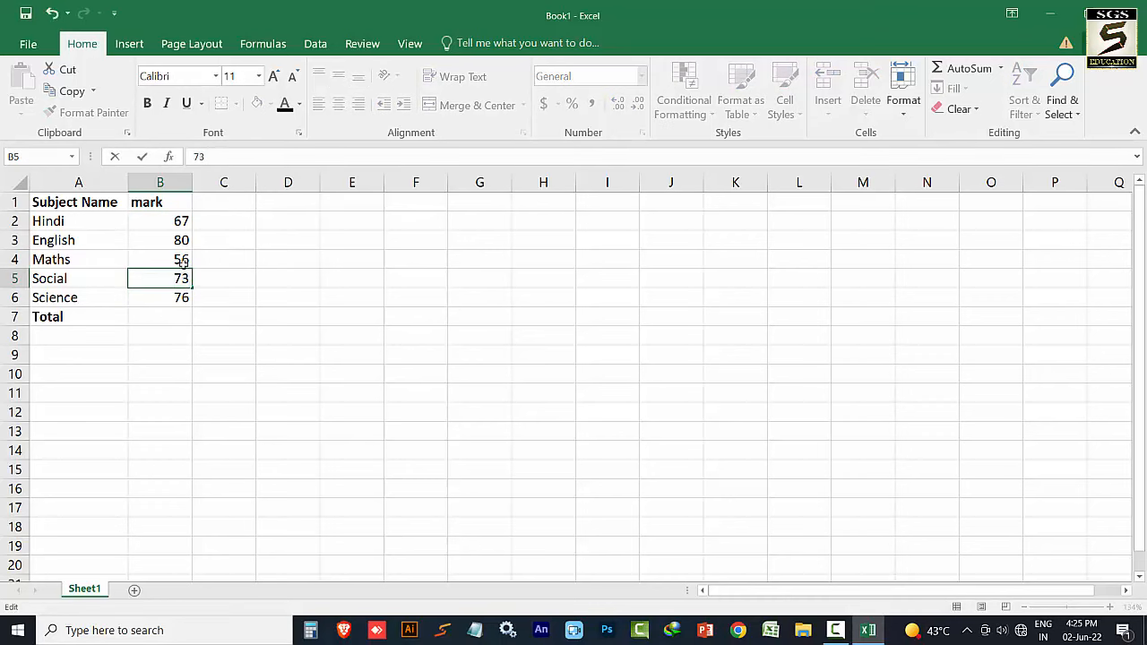
click(170, 316)
drag(177, 225, 170, 297)
click(168, 300)
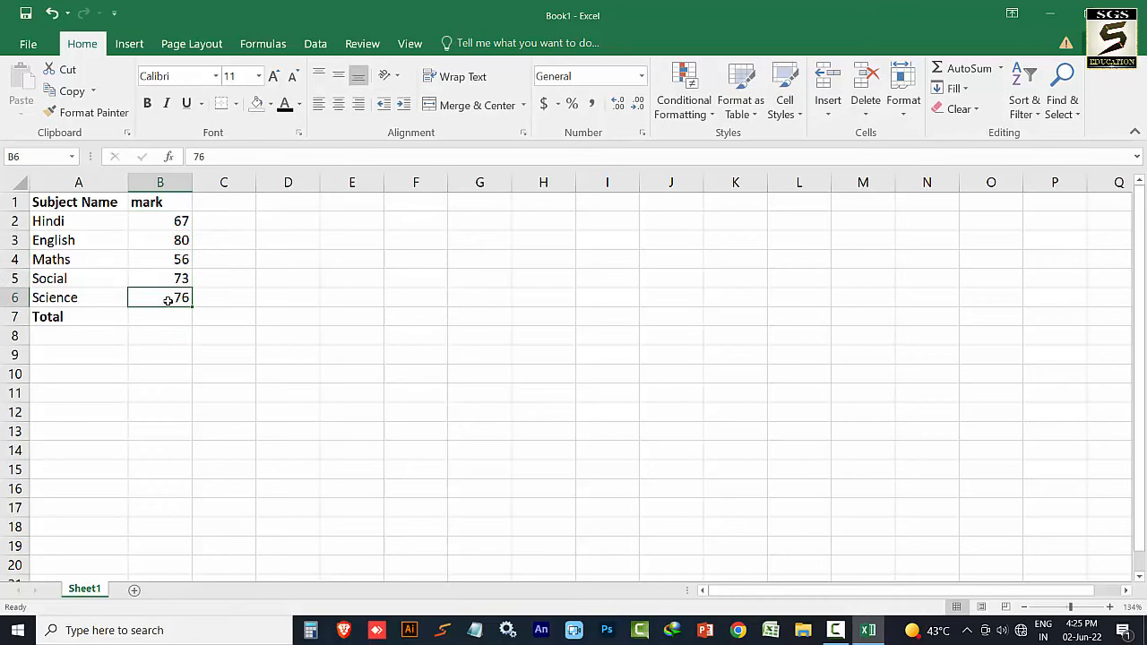
click(165, 314)
drag(177, 218, 170, 319)
click(75, 217)
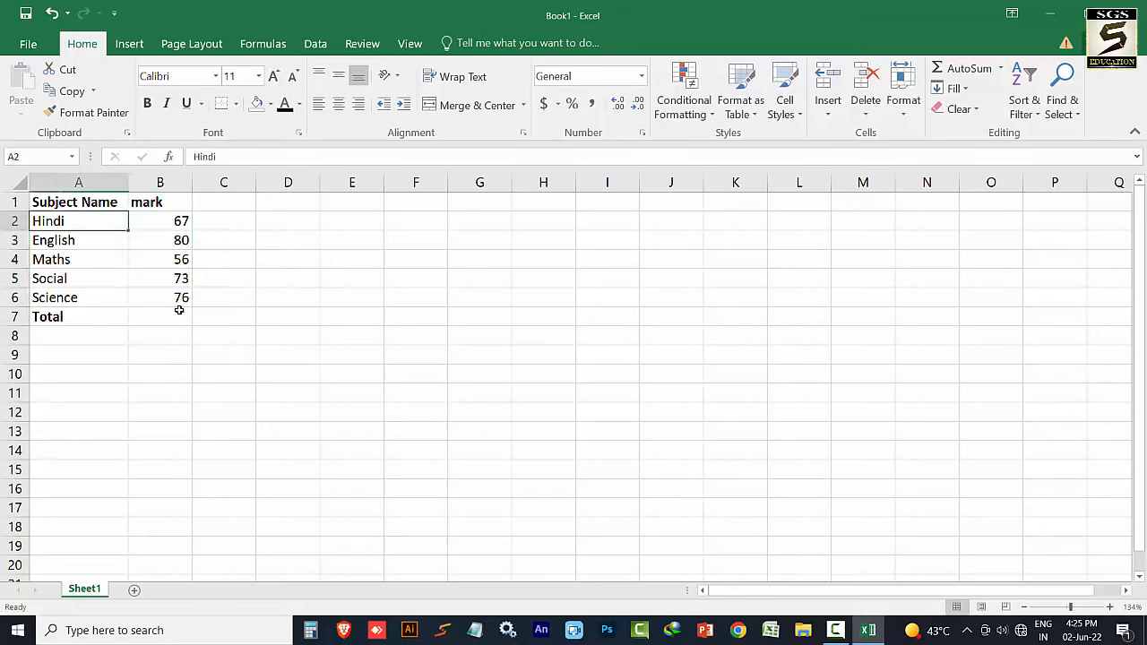
Step: Total the five subject marks in B2:B6 with AutoSum, placing the sum in B7
drag(179, 224, 175, 307)
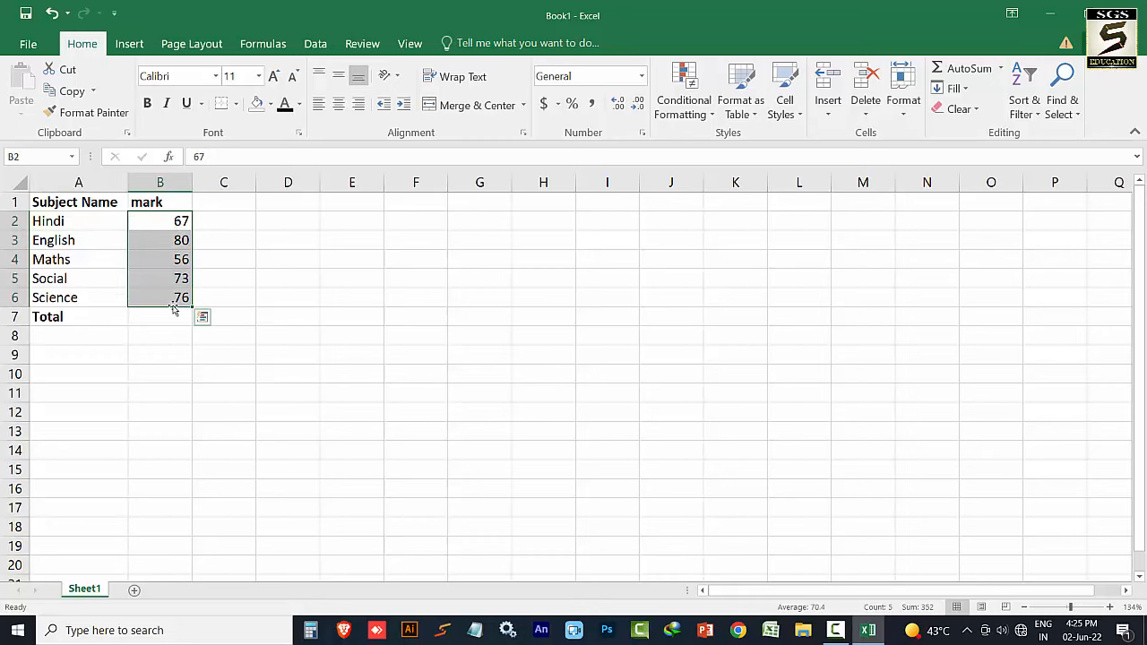
click(964, 68)
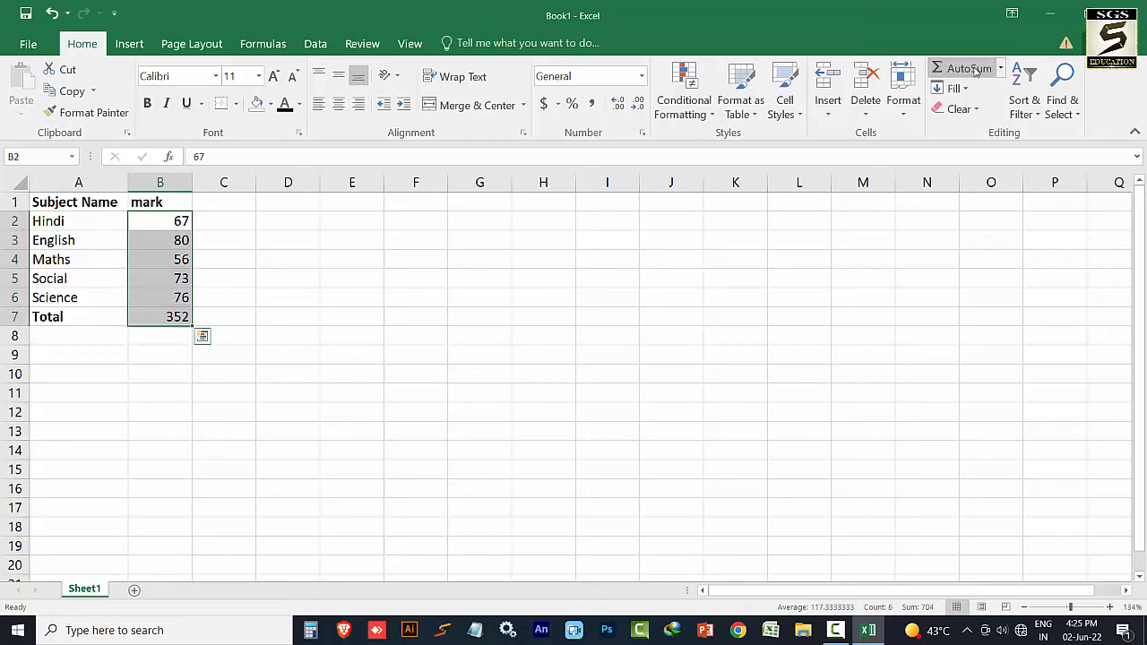
click(160, 318)
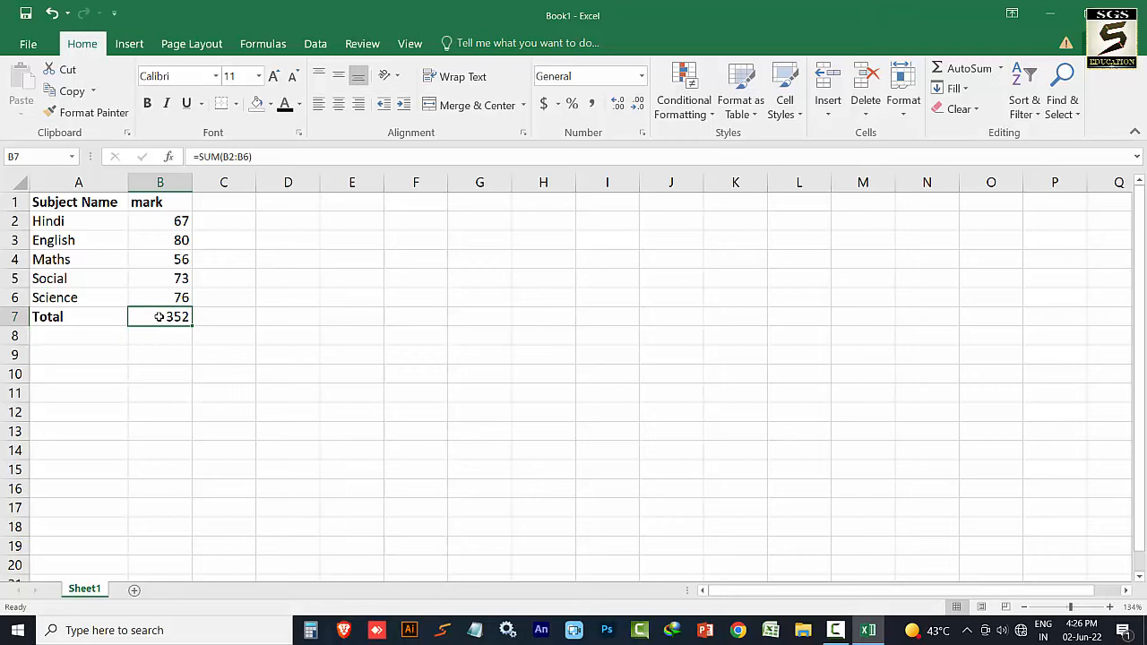
drag(52, 223, 50, 300)
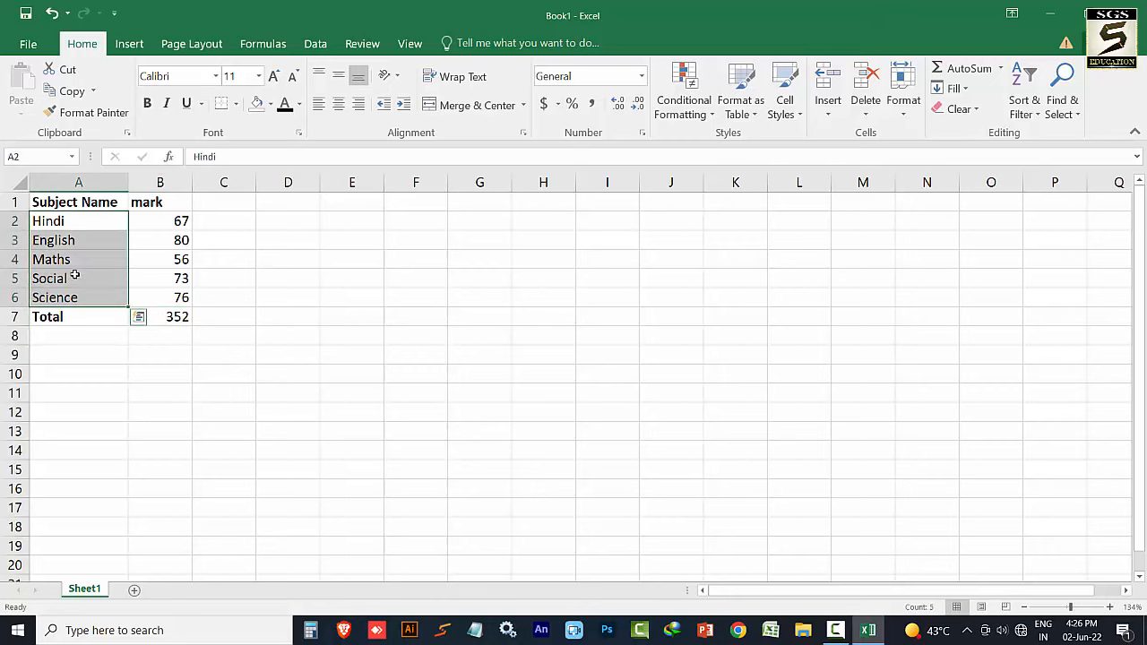
click(185, 348)
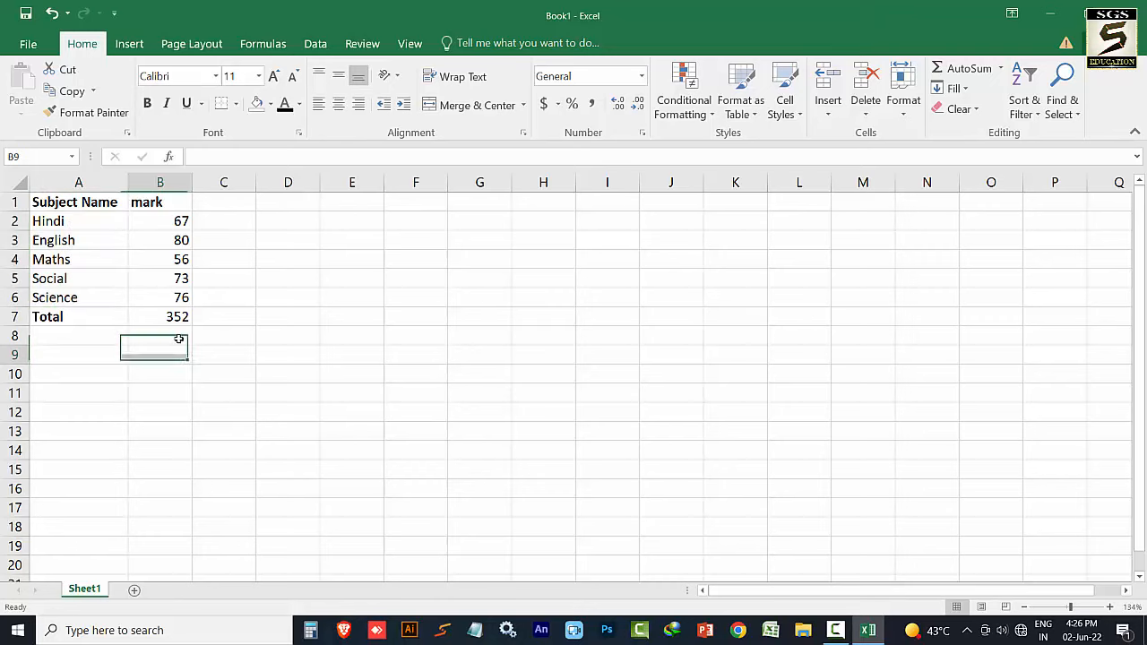
click(161, 315)
click(227, 318)
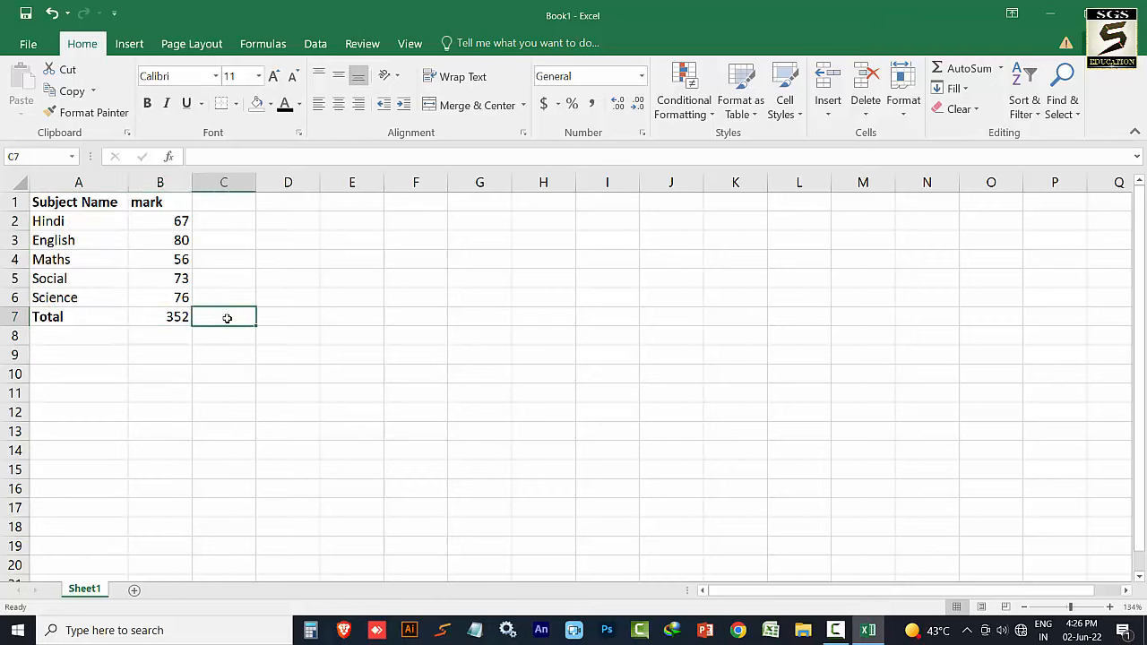
Step: Calculate the average of the subject marks in B2:B6 with the AutoSum Average function, placing it in B8
drag(178, 222, 177, 294)
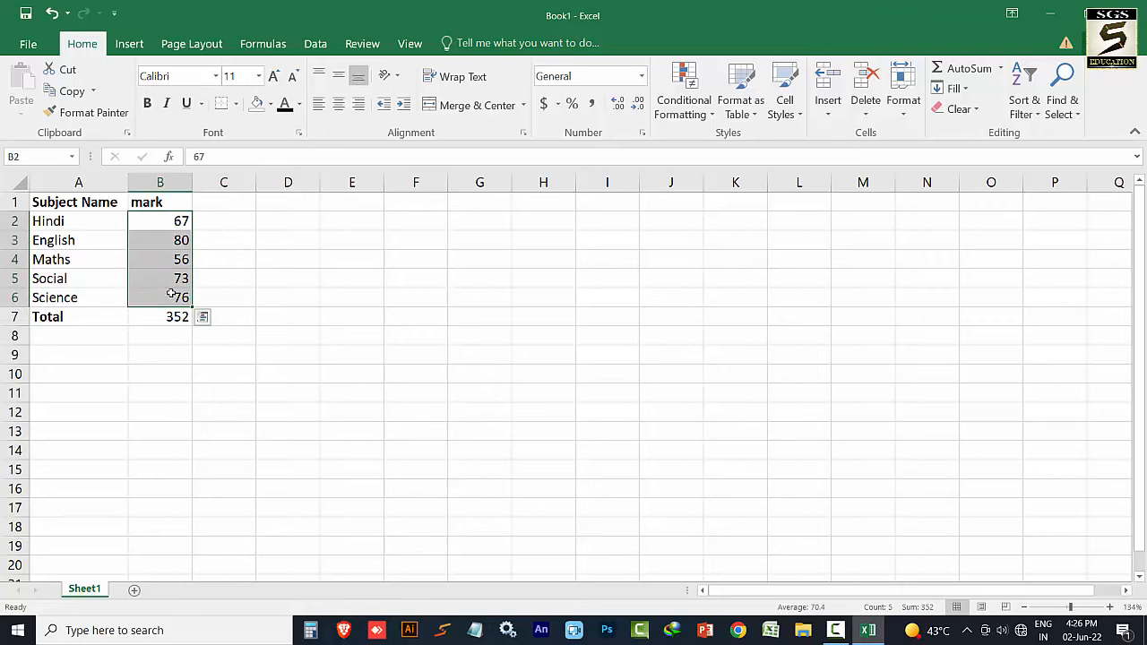
click(1001, 68)
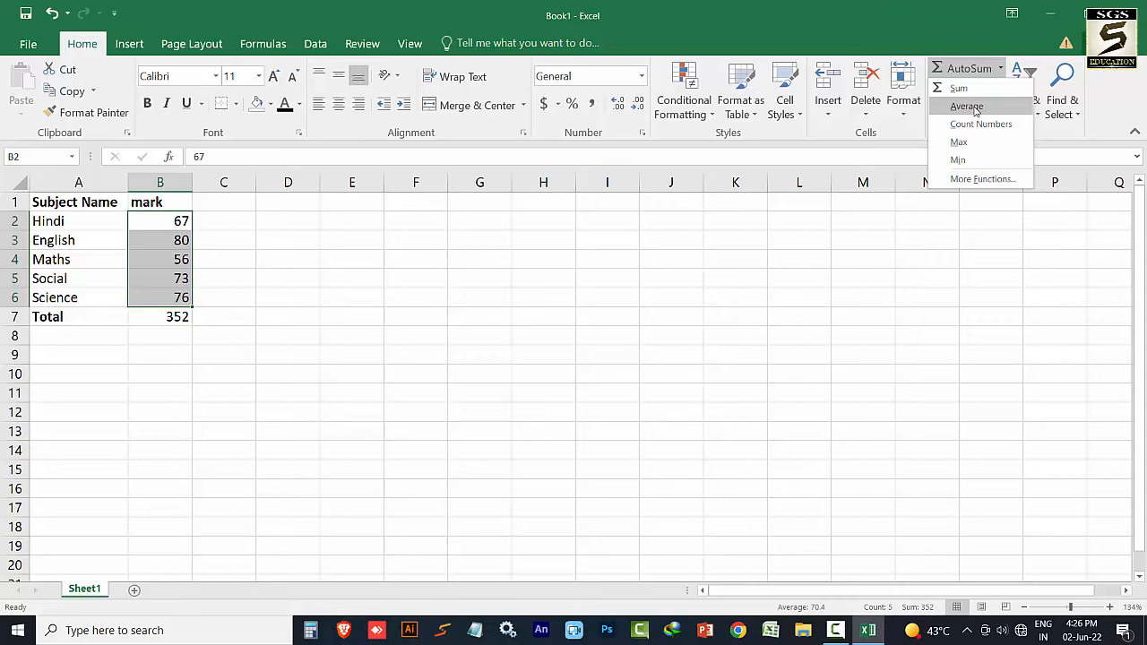
click(976, 111)
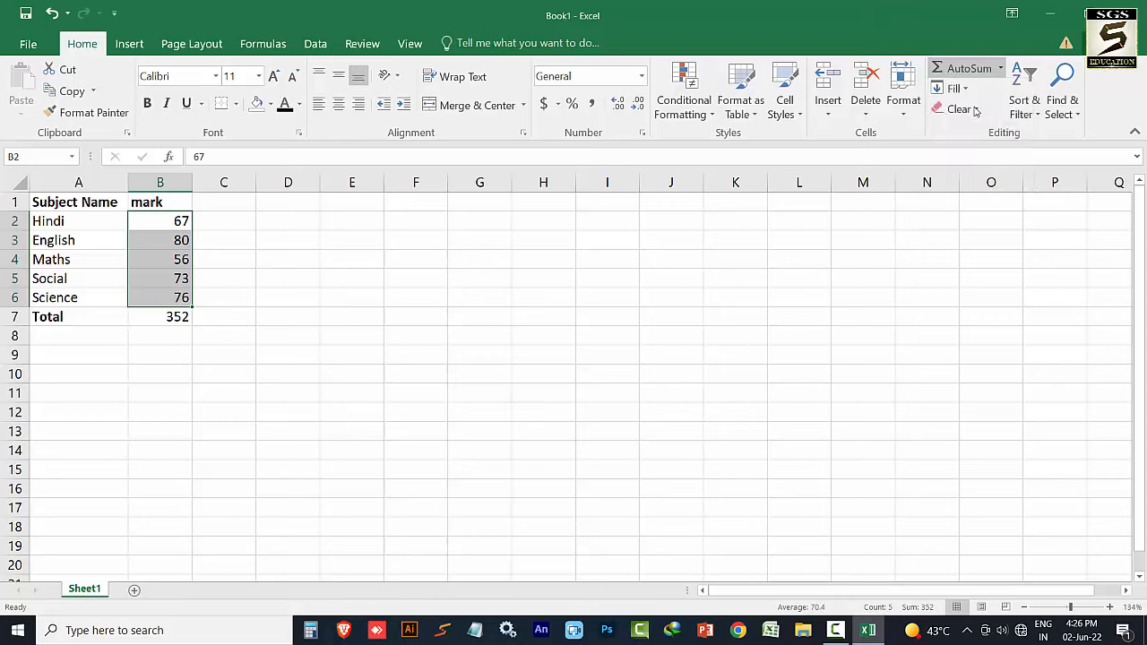
click(183, 335)
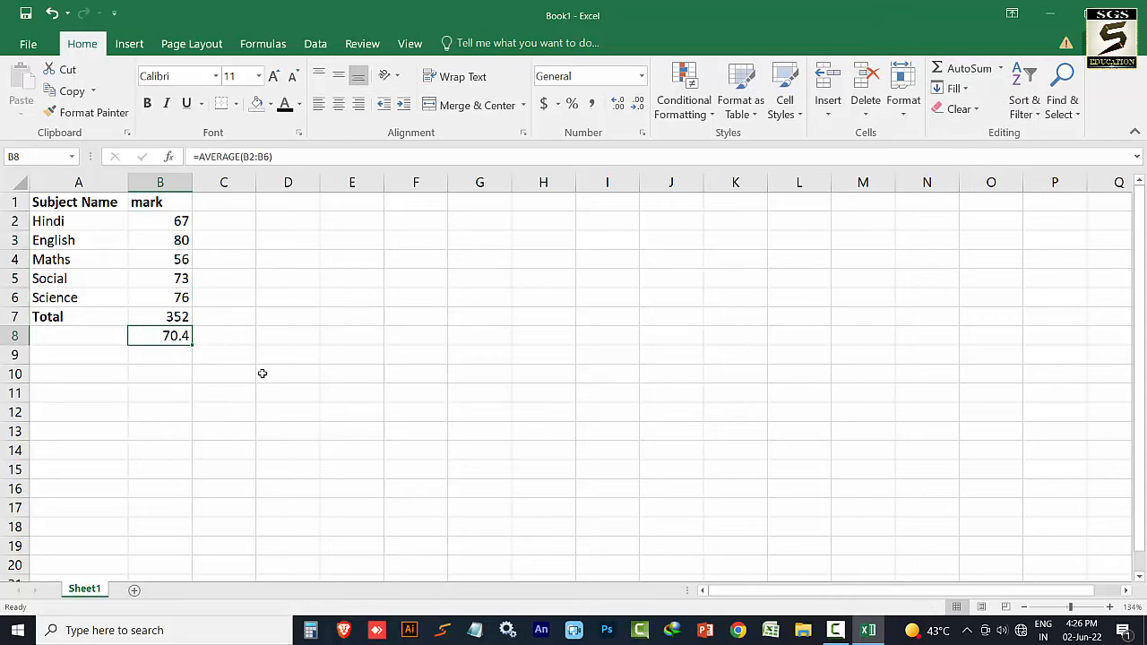
Step: Open the Calculator app
click(310, 630)
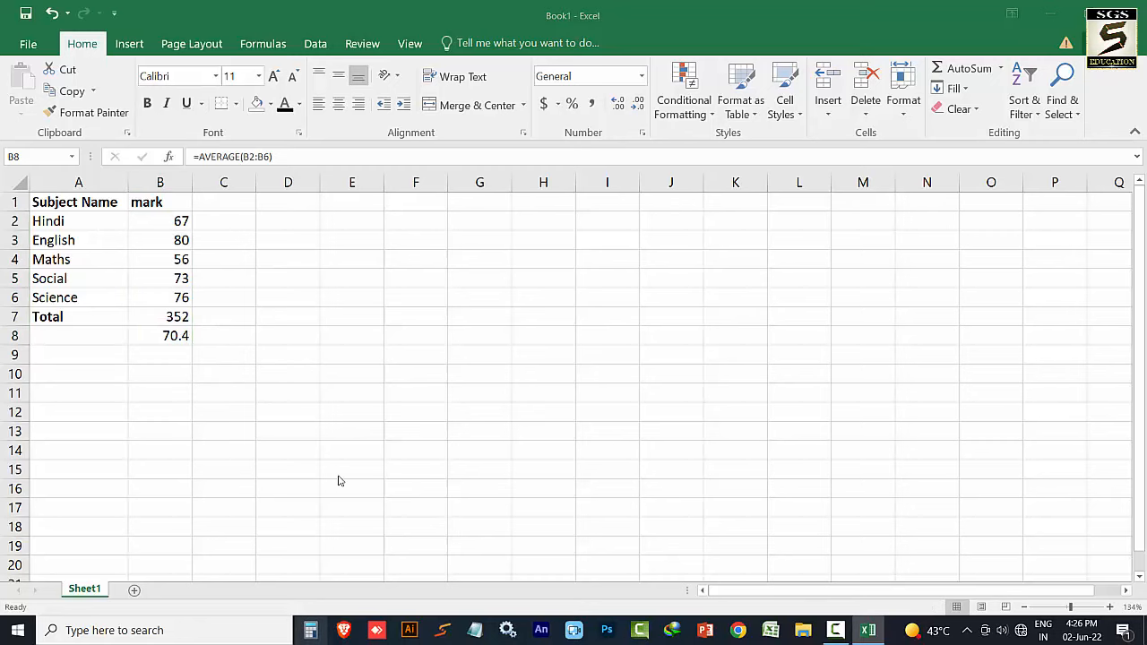